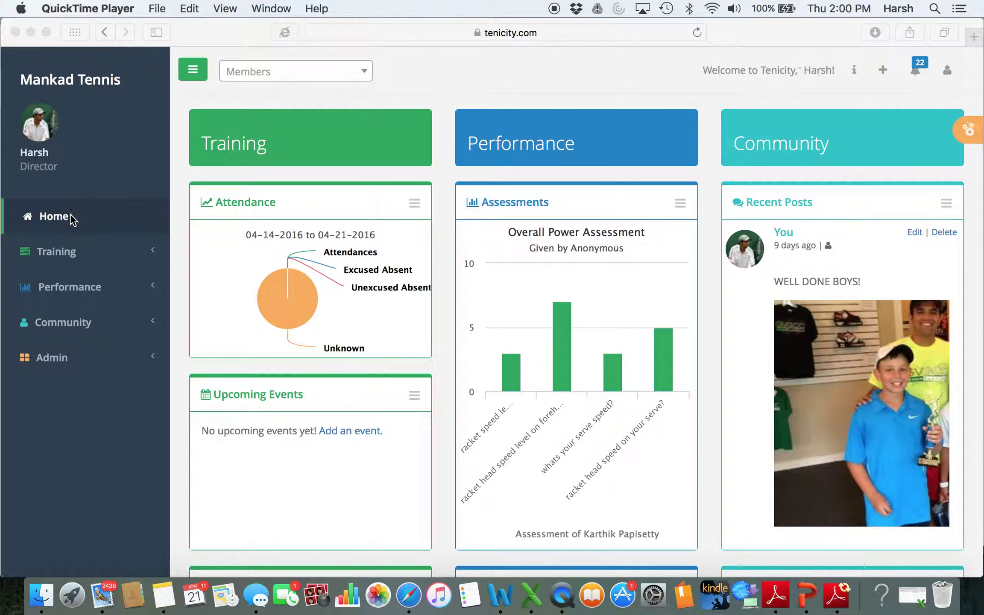
Step: Open Account Settings from the Admin section of the sidebar to view the Profile Info form
click(57, 358)
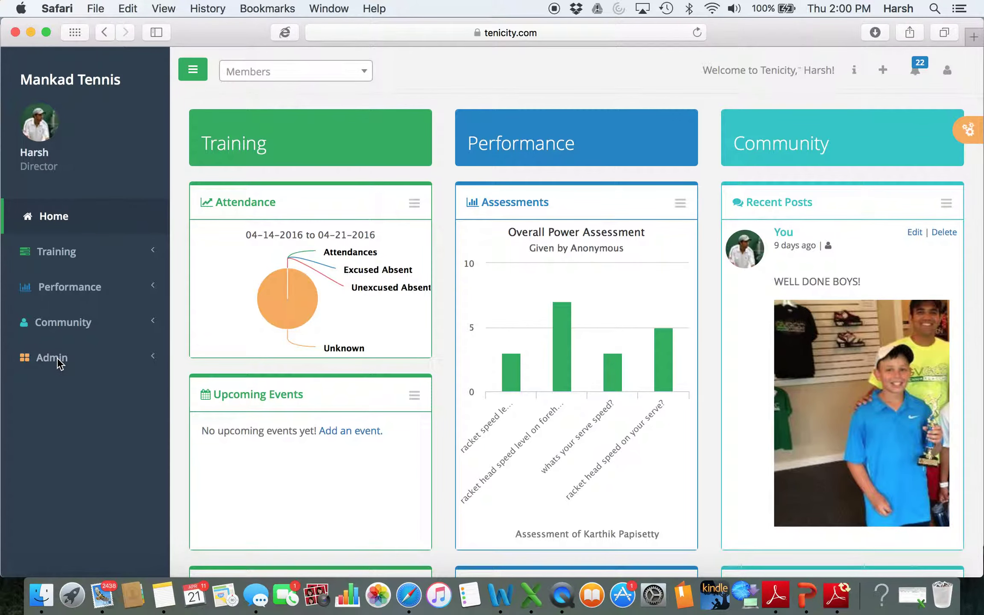
click(67, 360)
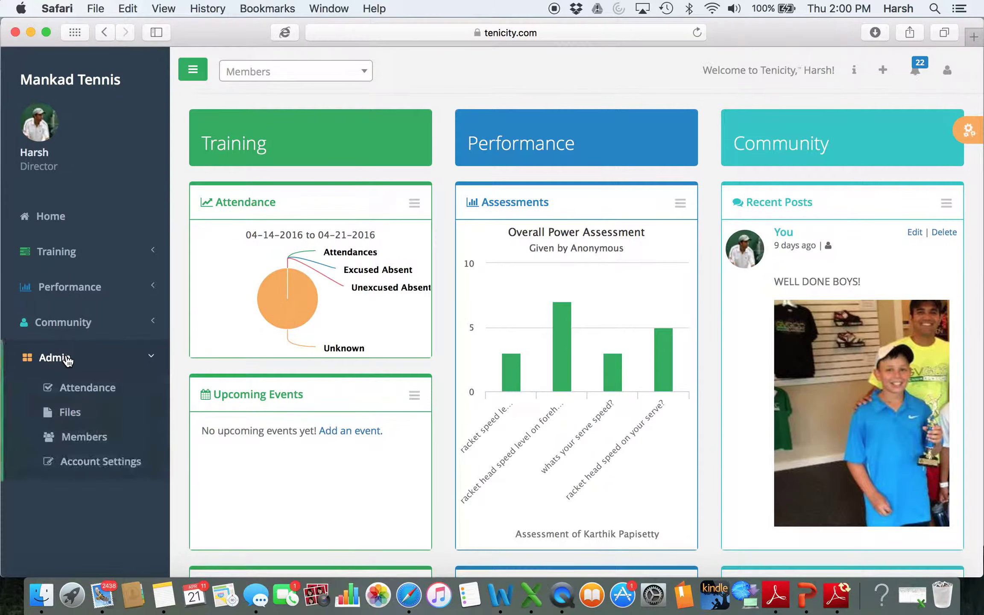
click(74, 466)
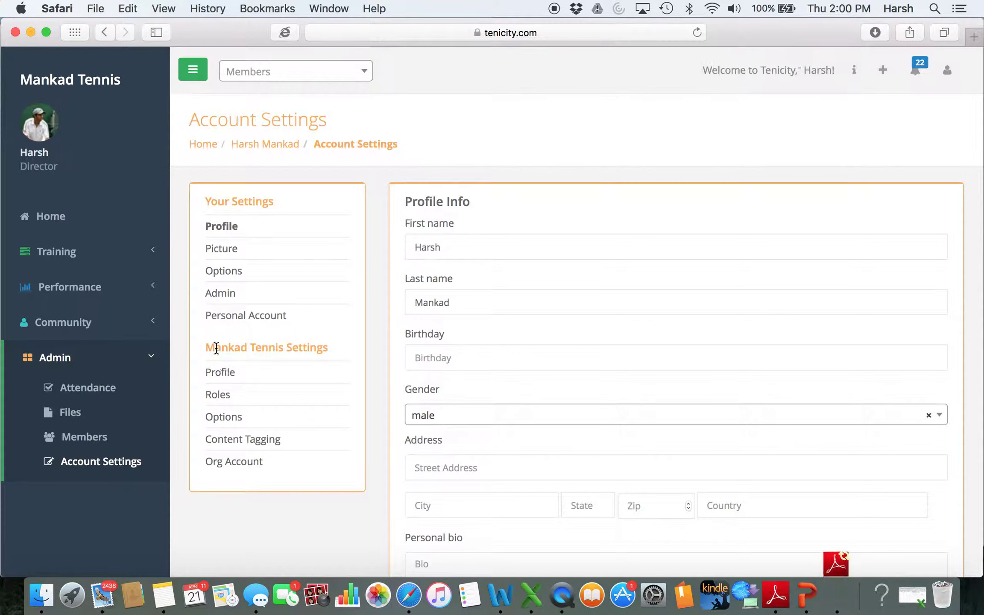
Step: Open Content Tagging under Mankad Tennis Settings and scroll down through the Skills tags
click(225, 440)
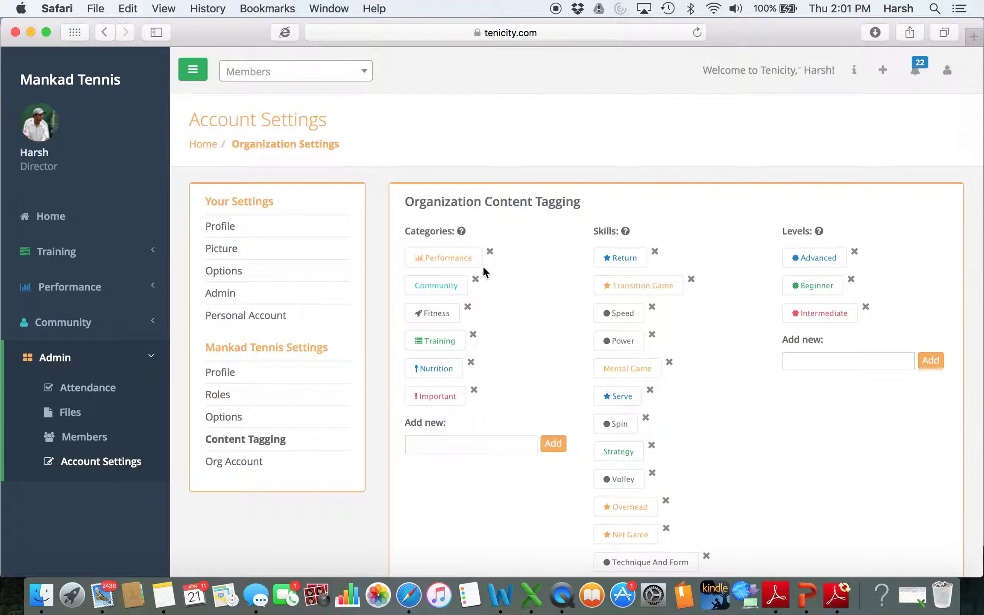
mouse_move(461, 232)
scroll(705, 367, down, 2)
scroll(705, 368, down, 3)
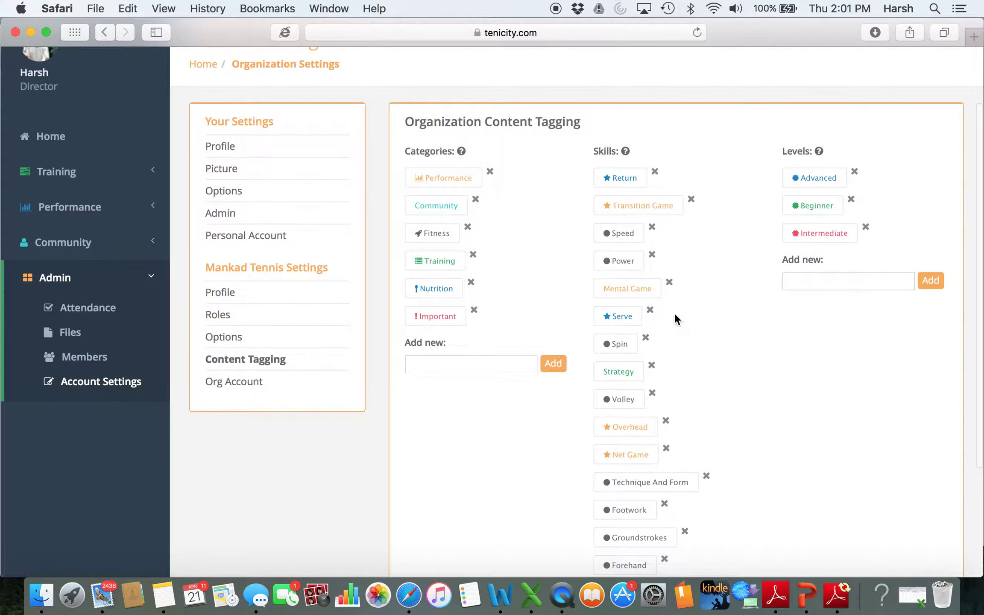
scroll(663, 361, down, 1)
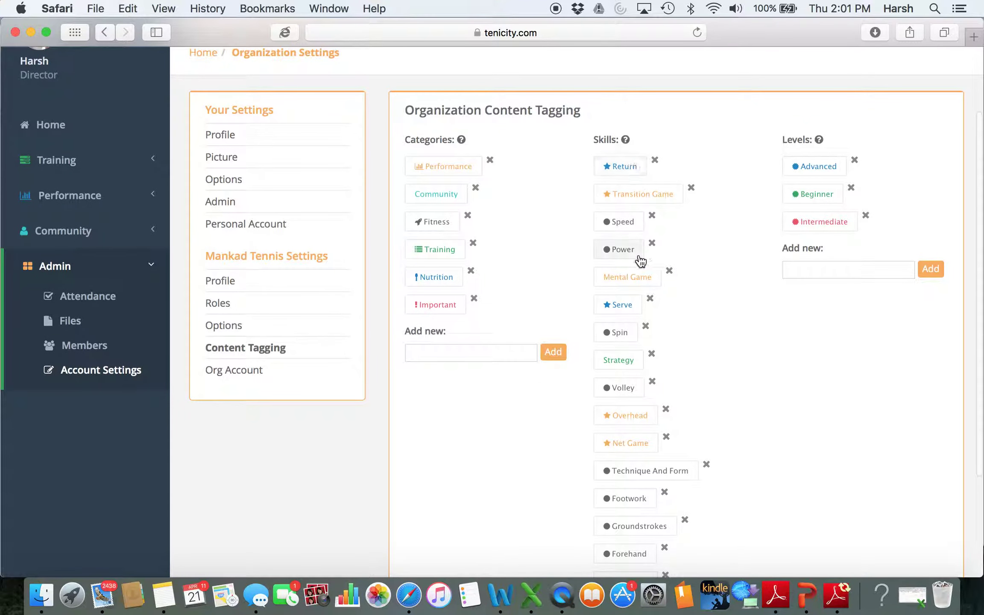
scroll(643, 419, down, 4)
scroll(643, 421, down, 2)
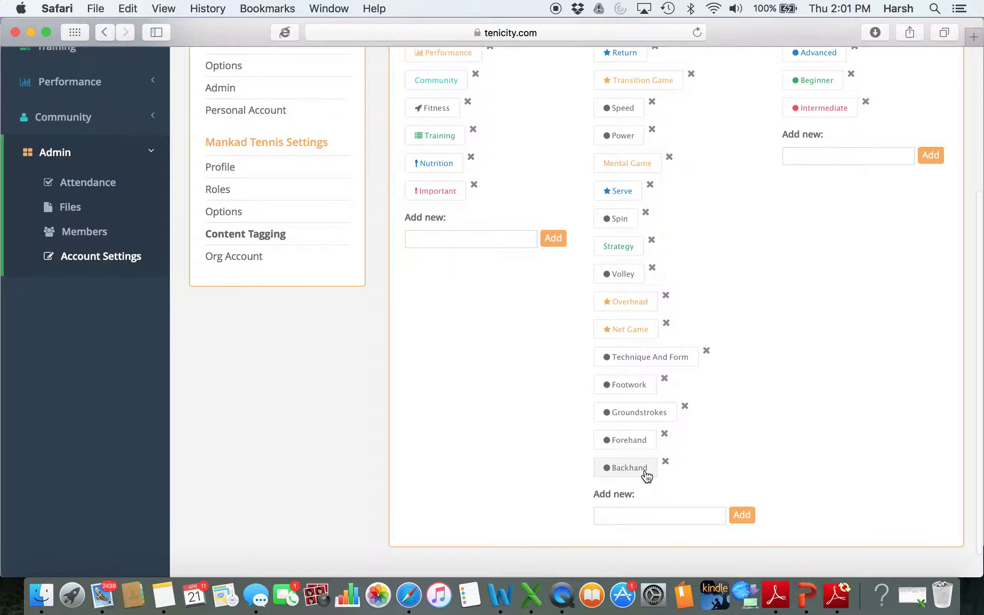
click(636, 514)
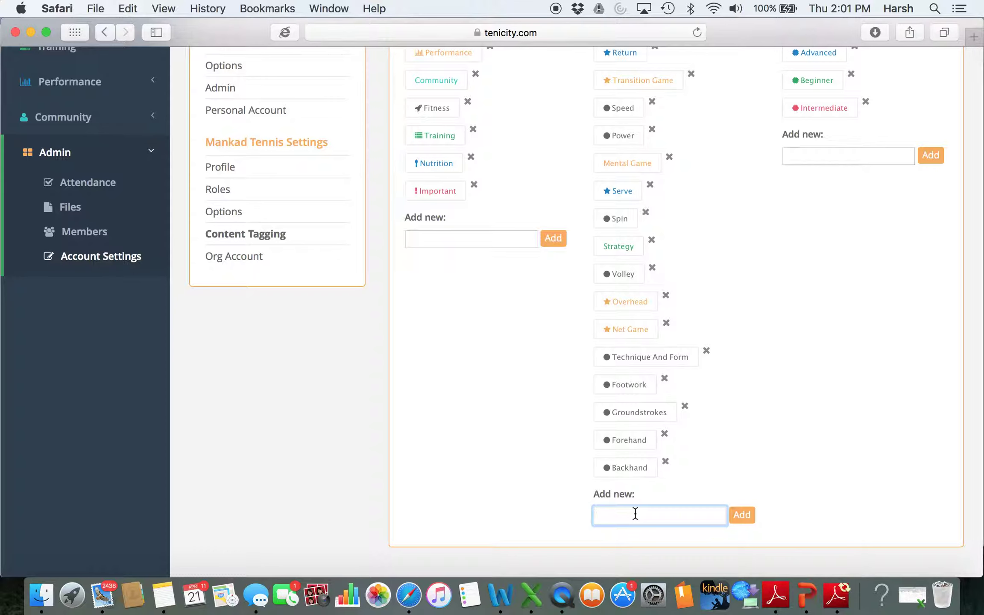
text(half-volley)
click(742, 517)
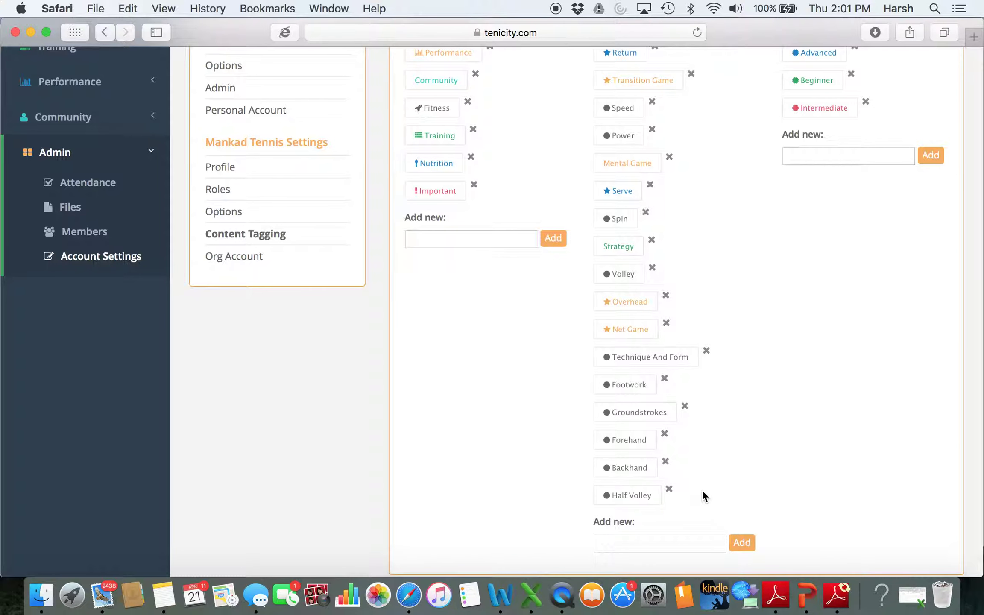
scroll(698, 482, up, 3)
scroll(698, 482, down, 3)
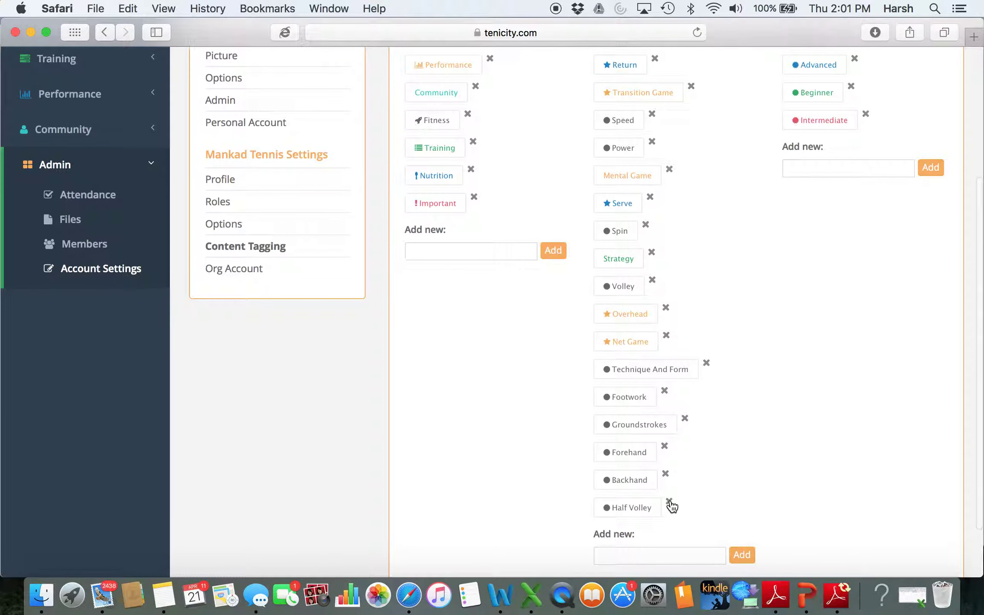
click(670, 503)
scroll(735, 439, up, 4)
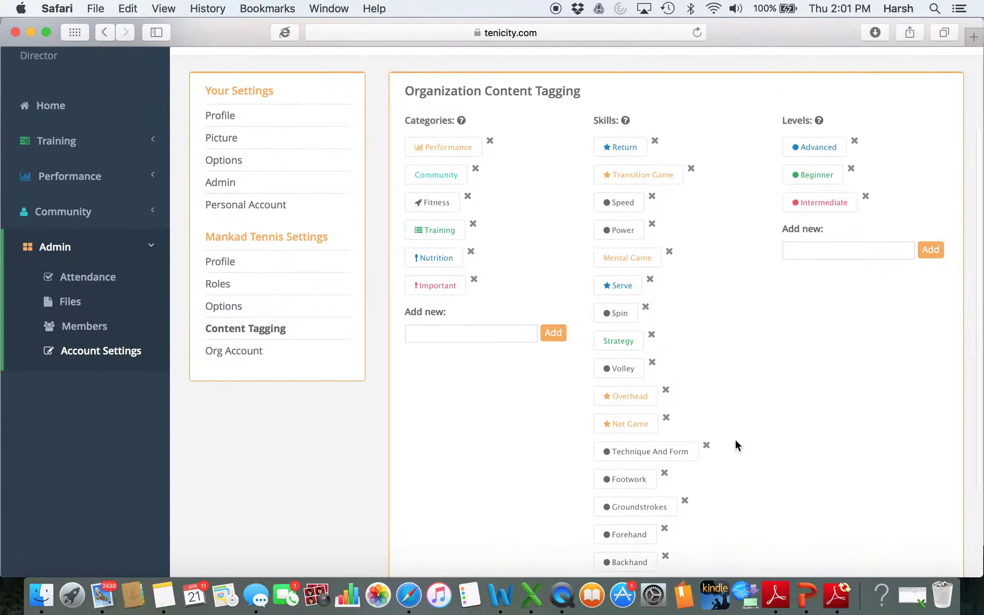
click(831, 251)
text(Gr)
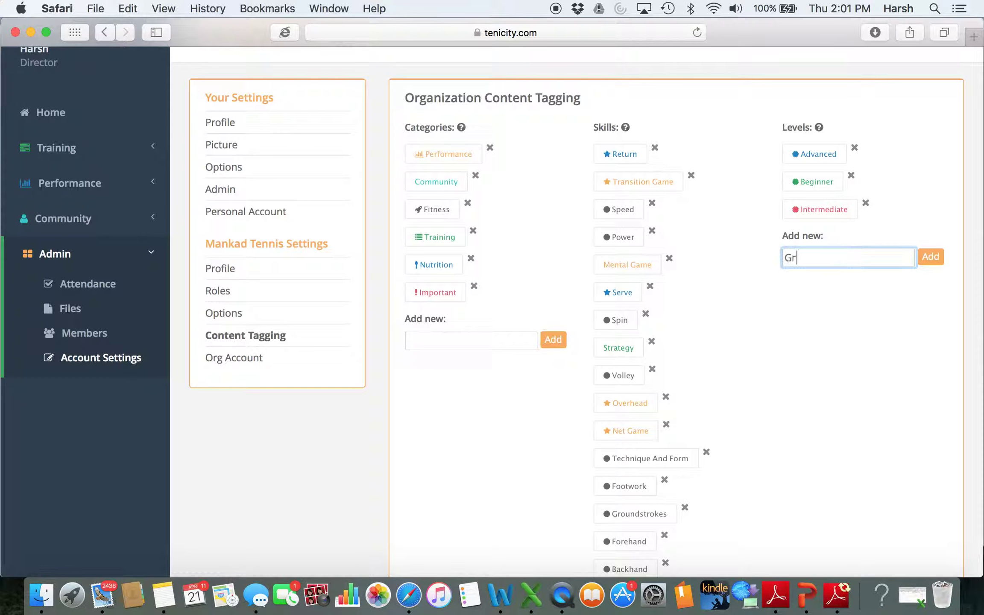
text(ass-roots)
click(927, 262)
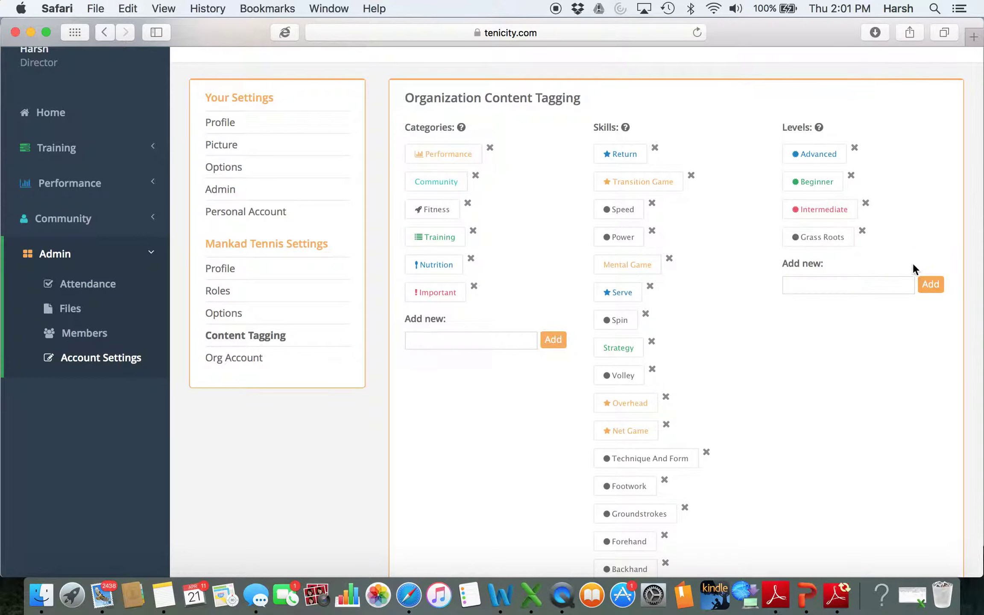
click(862, 231)
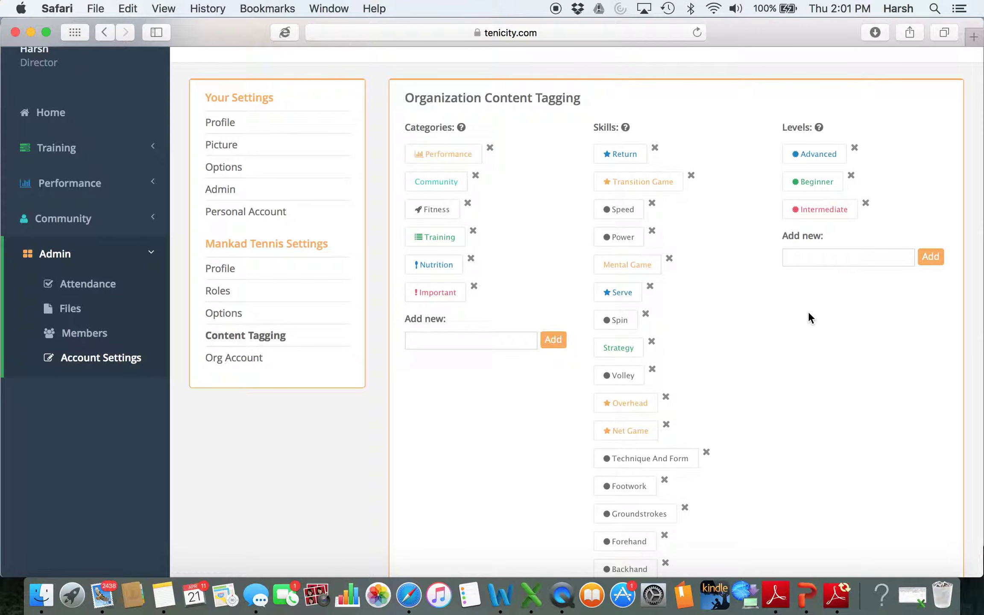
scroll(808, 314, down, 2)
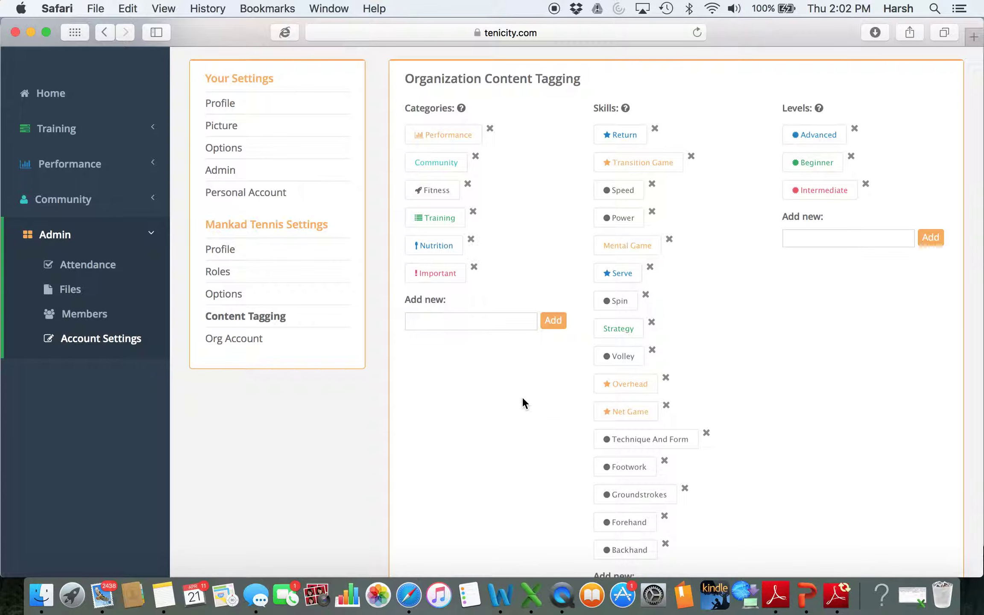
click(66, 200)
Step: Write a community post 'good job today on training' tagged with the Performance topic
click(71, 228)
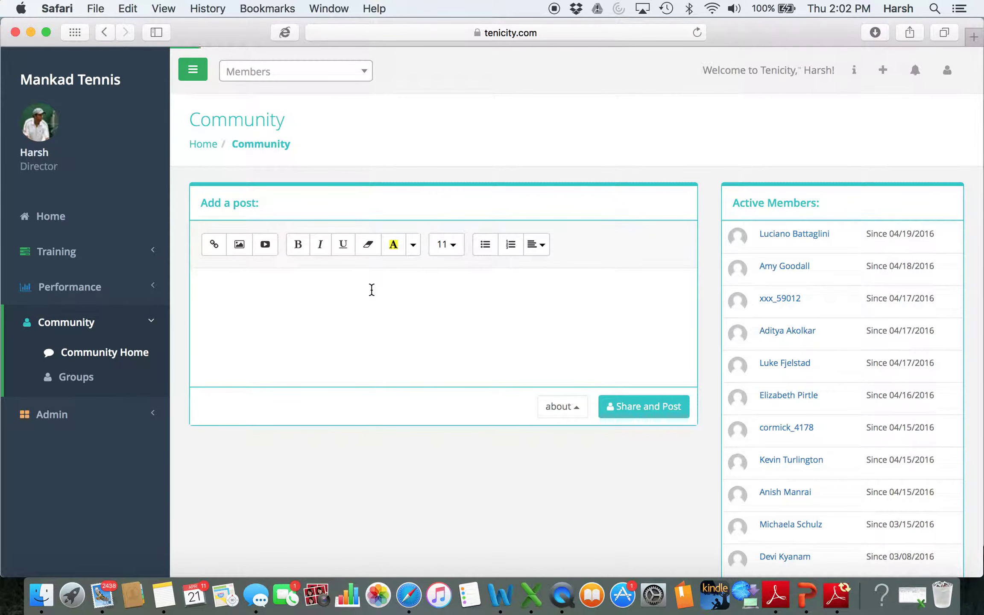
click(371, 290)
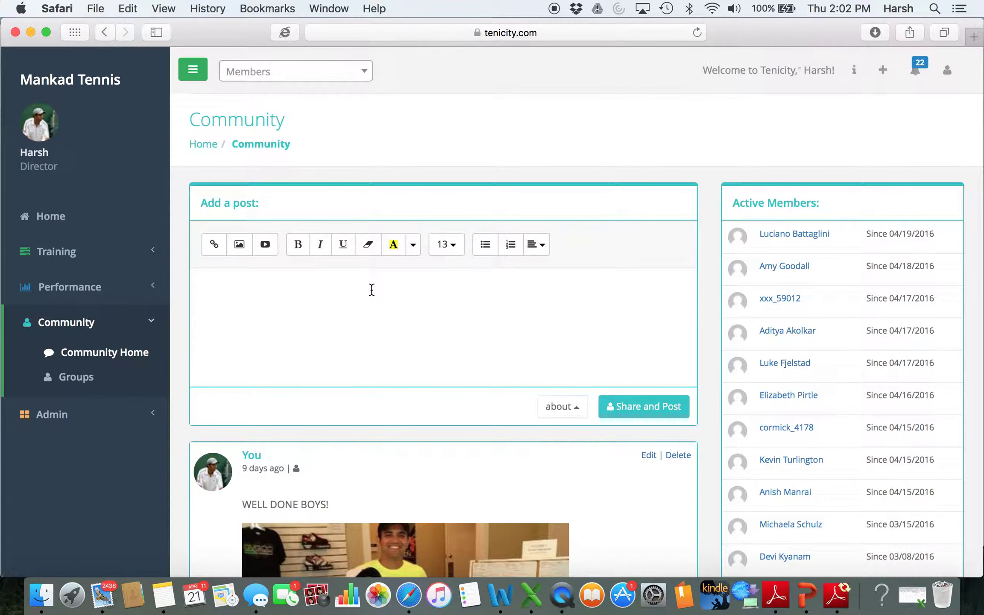
text(goo d job today on t)
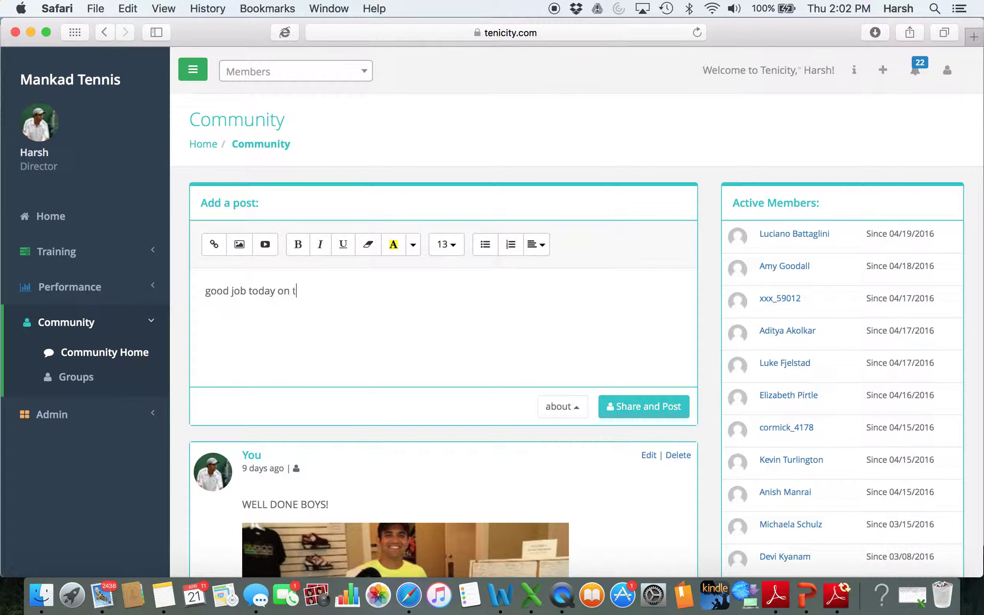
text(raining.)
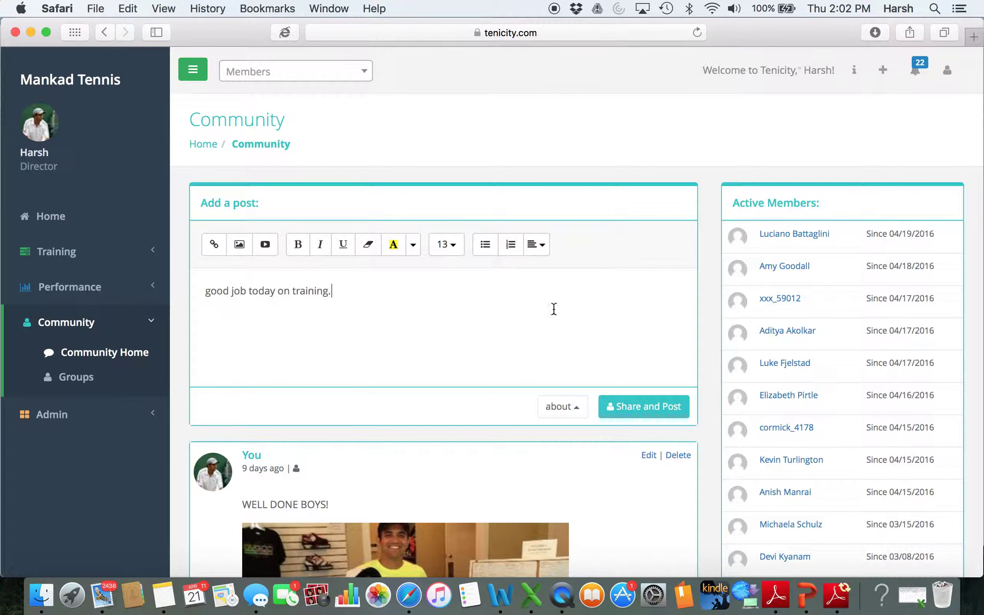
click(579, 417)
click(504, 419)
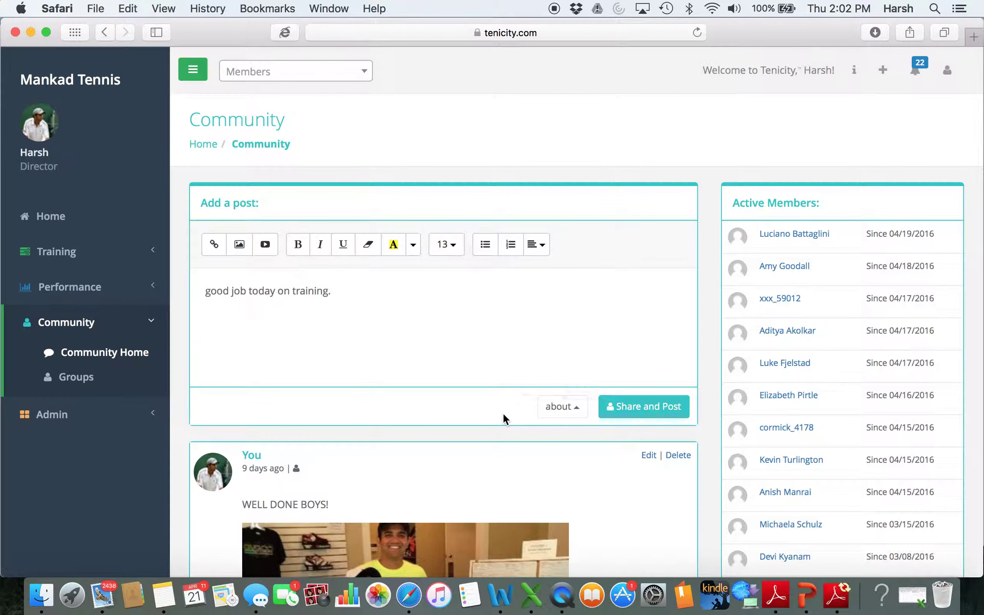
click(577, 412)
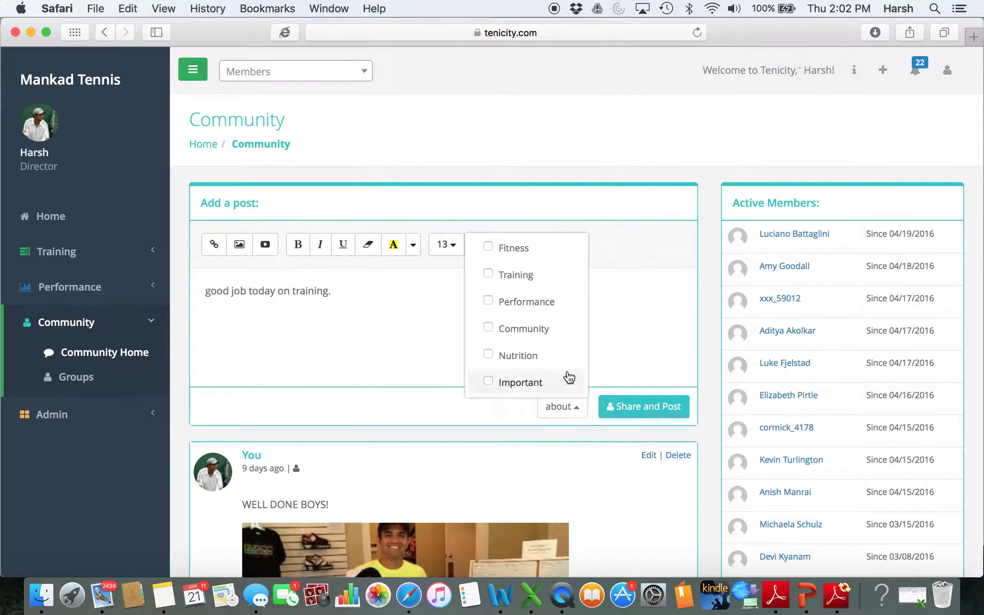
click(488, 301)
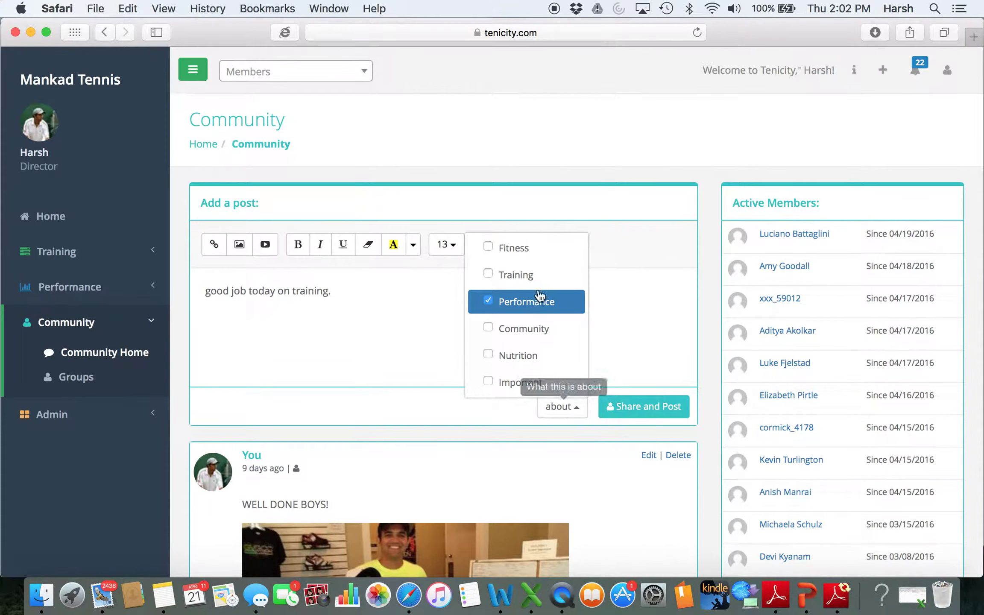
Step: Publish the post with the sharing settings and check it in the Community feed
click(651, 408)
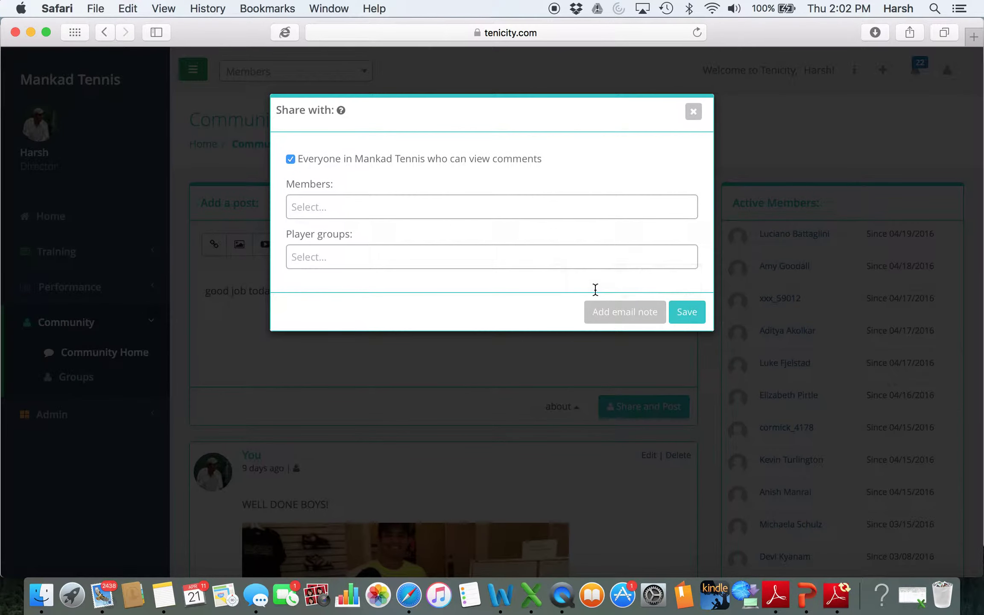
click(691, 318)
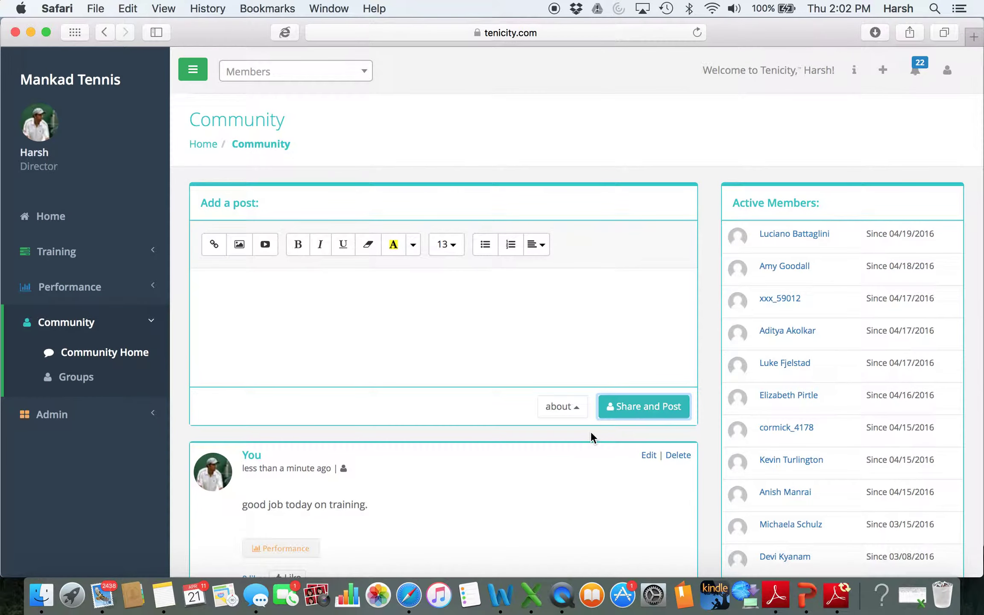
scroll(591, 431, down, 5)
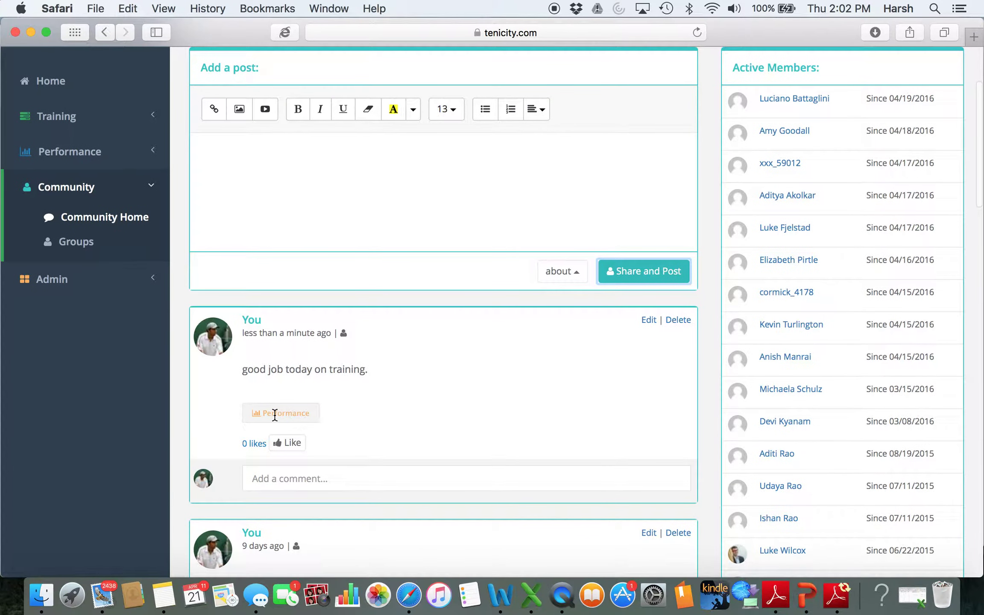
scroll(308, 428, up, 4)
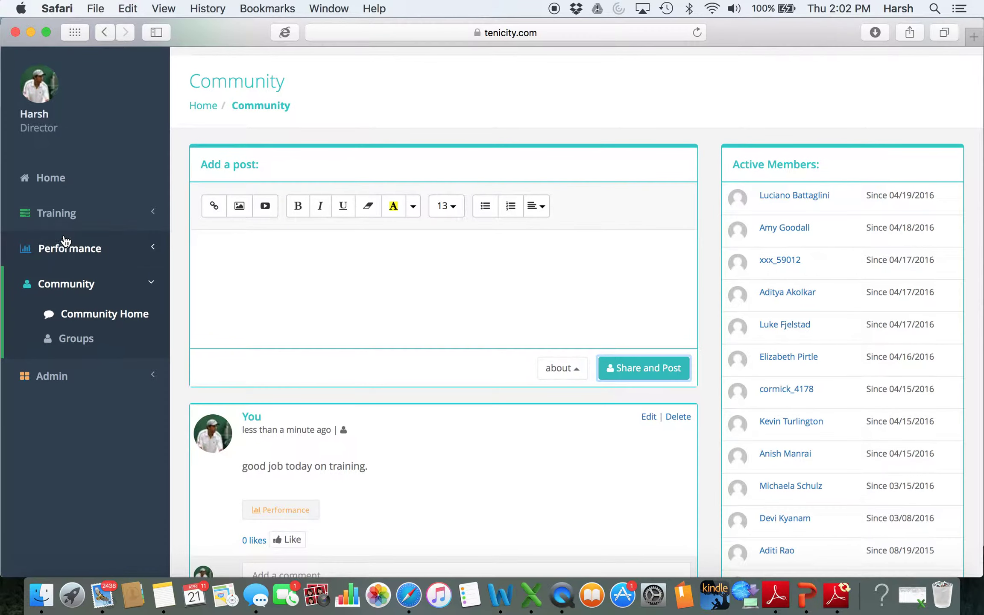
Step: Go to Training > Drills, browse the 12 listed drills, and bring up the filter choices
click(64, 213)
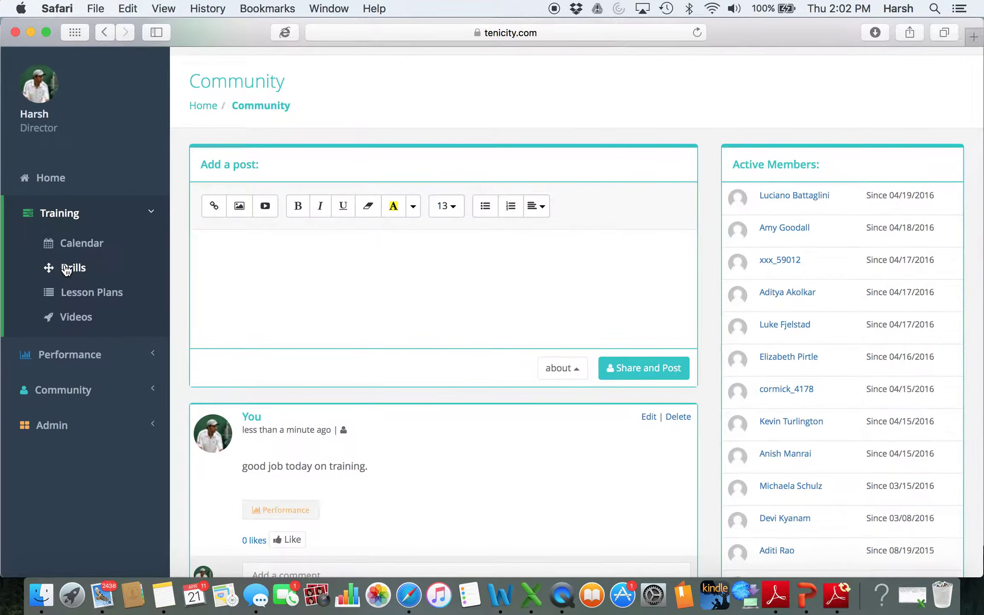
click(67, 214)
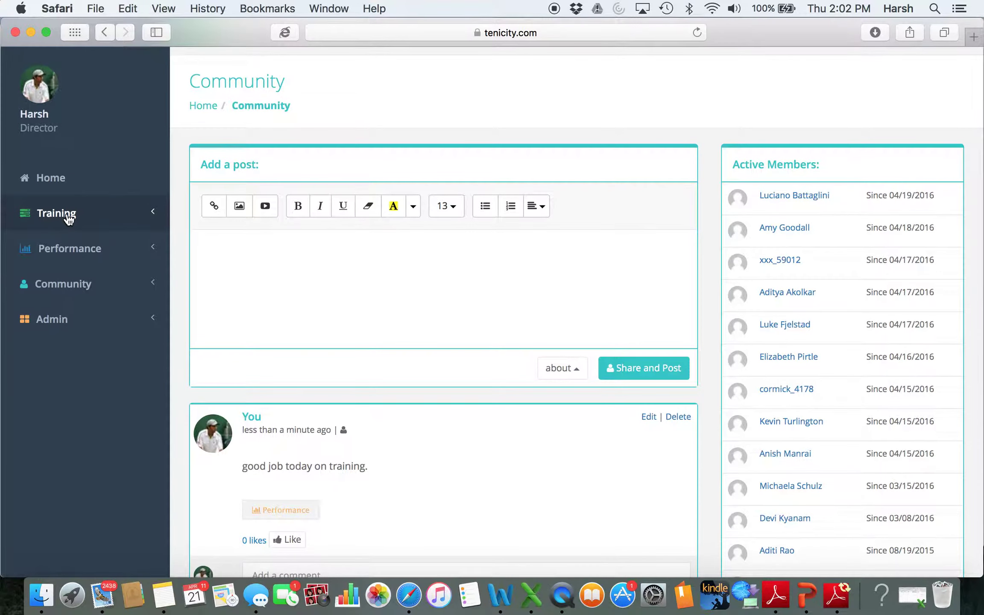
click(69, 216)
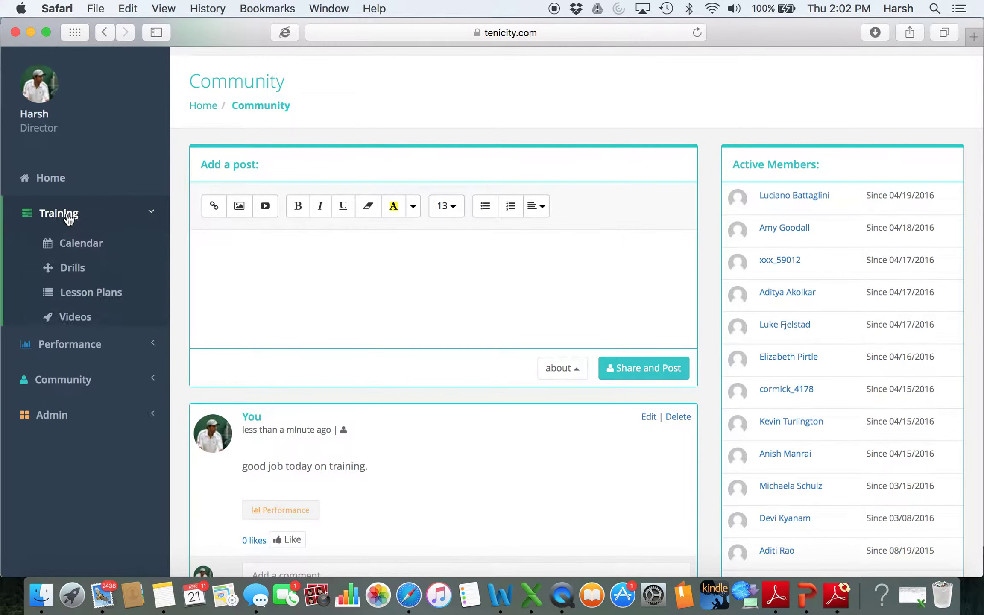
click(74, 268)
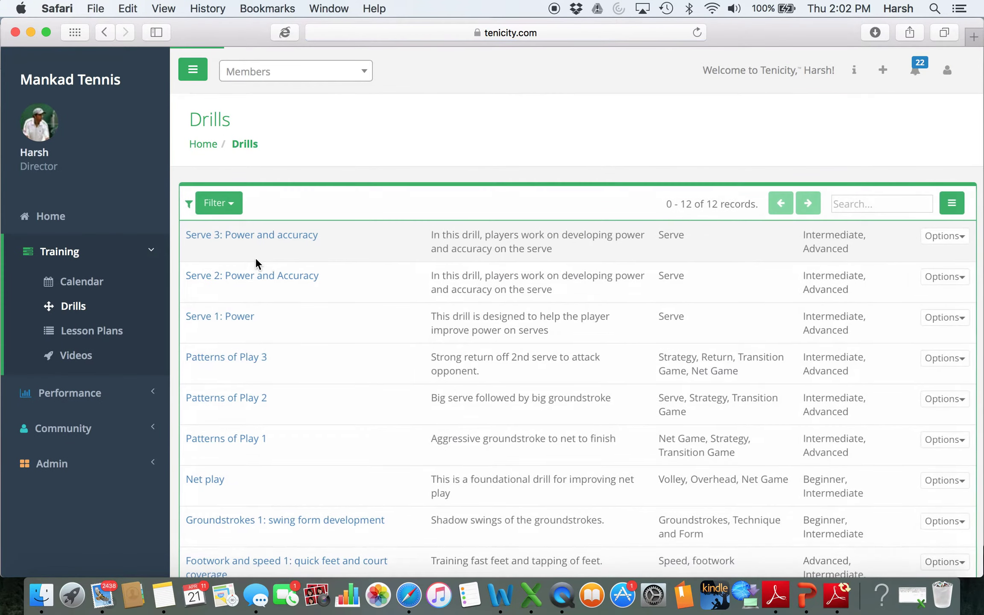
scroll(330, 382, down, 1)
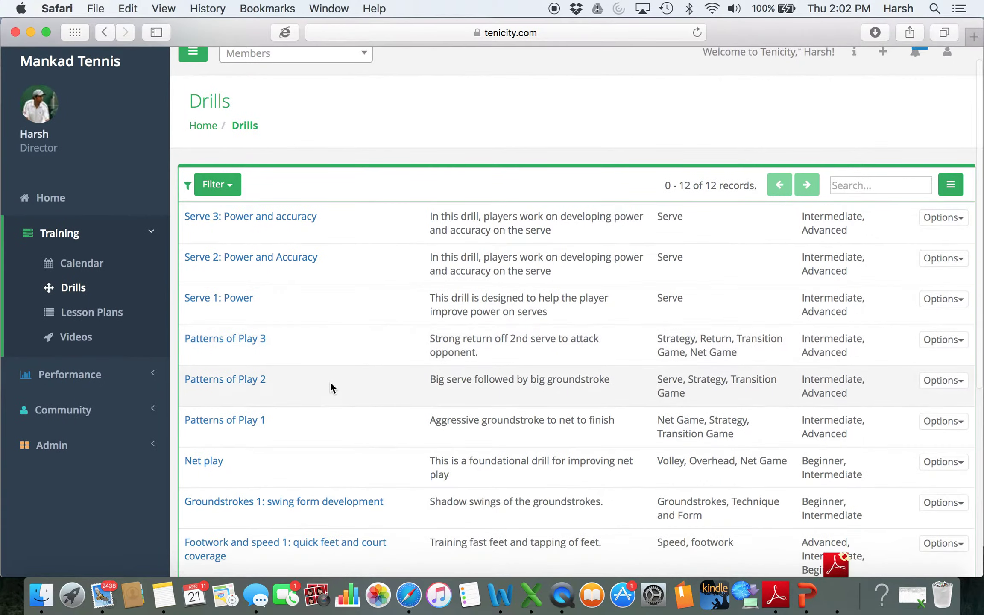
scroll(331, 383, down, 5)
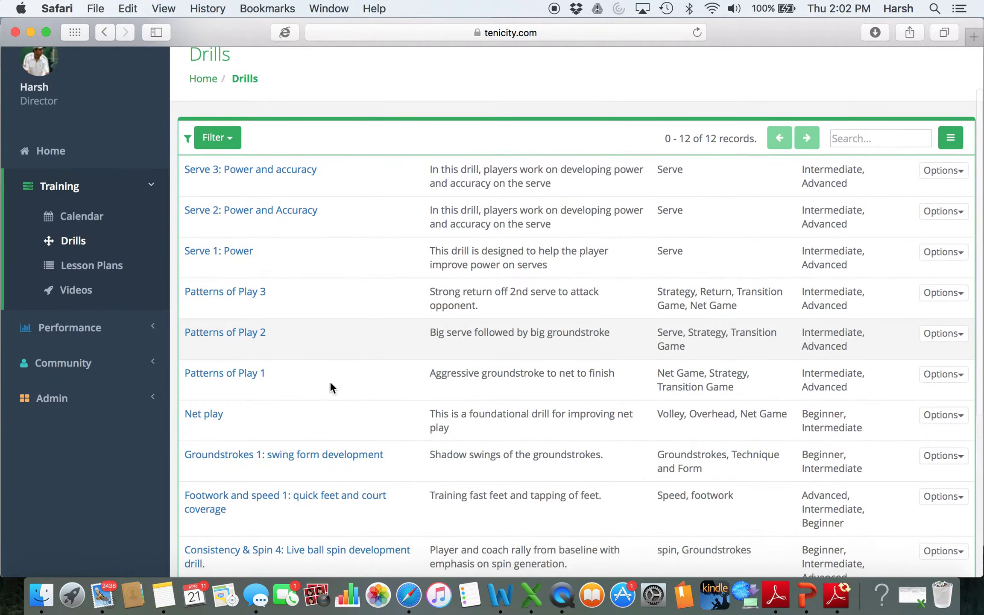
scroll(329, 381, down, 3)
scroll(330, 387, up, 8)
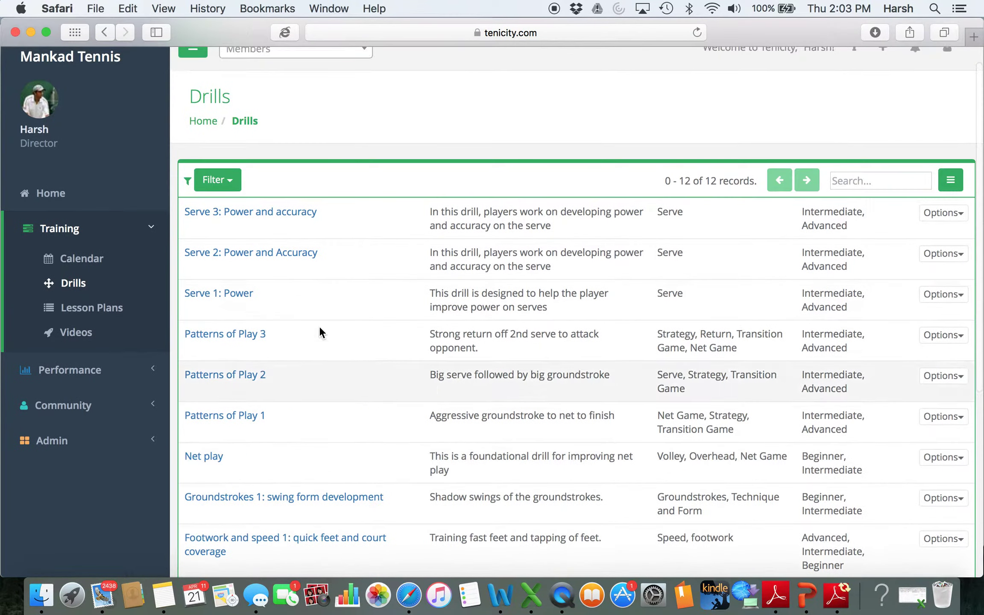
scroll(281, 370, down, 5)
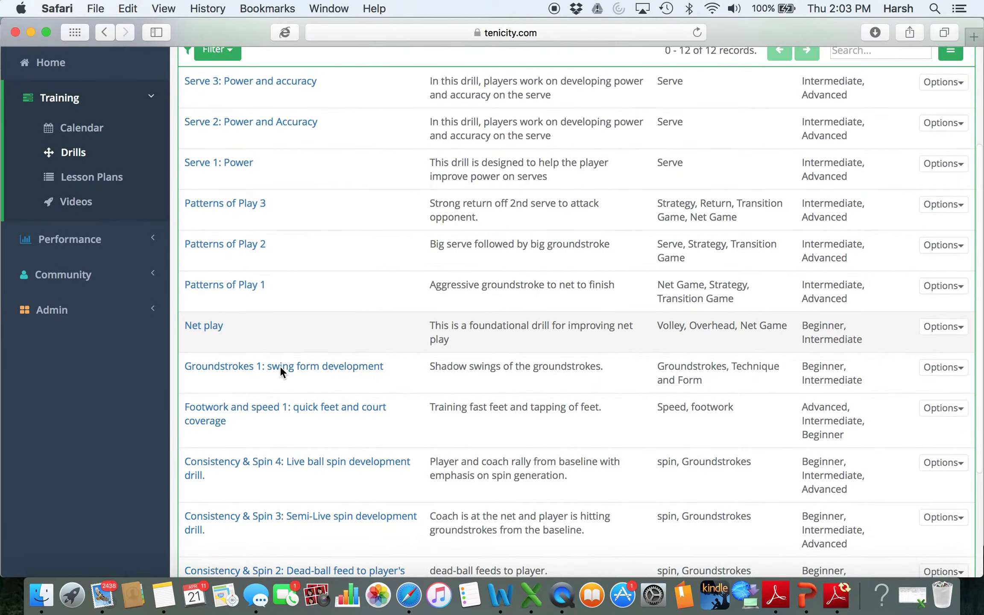
scroll(280, 367, up, 5)
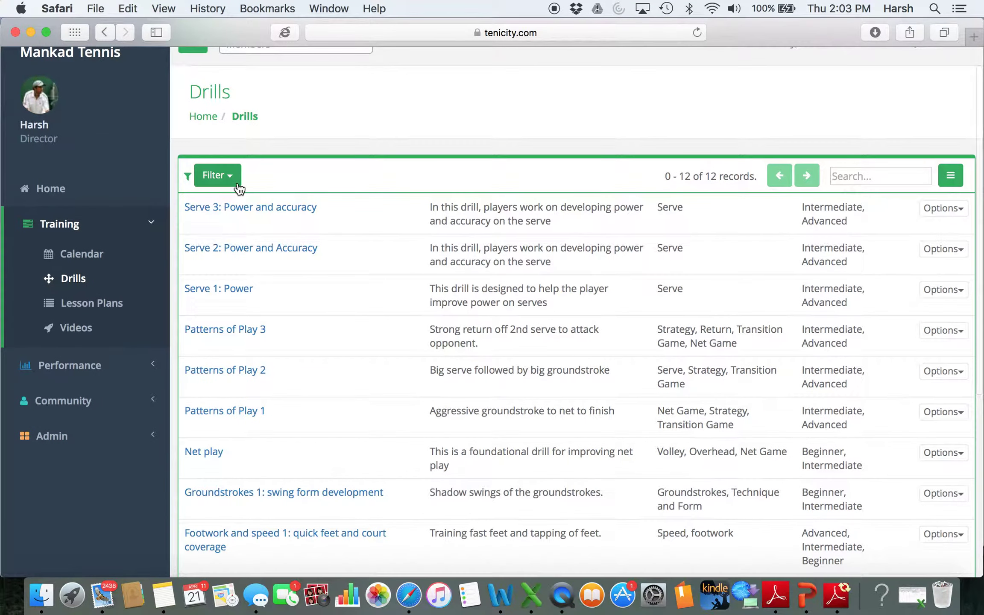
click(237, 186)
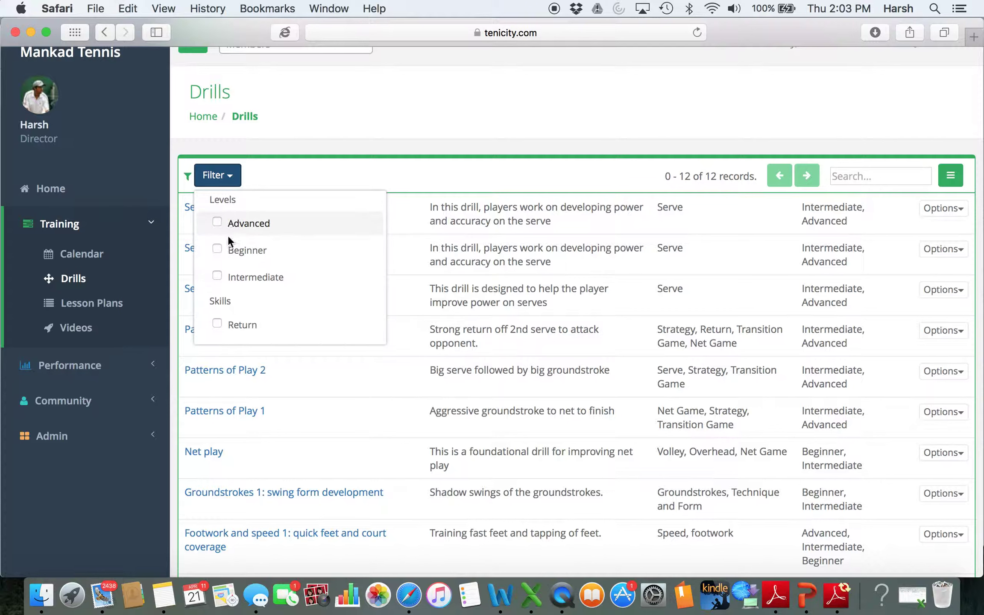
Step: Filter the drills list to the Serve skill
scroll(225, 282, down, 5)
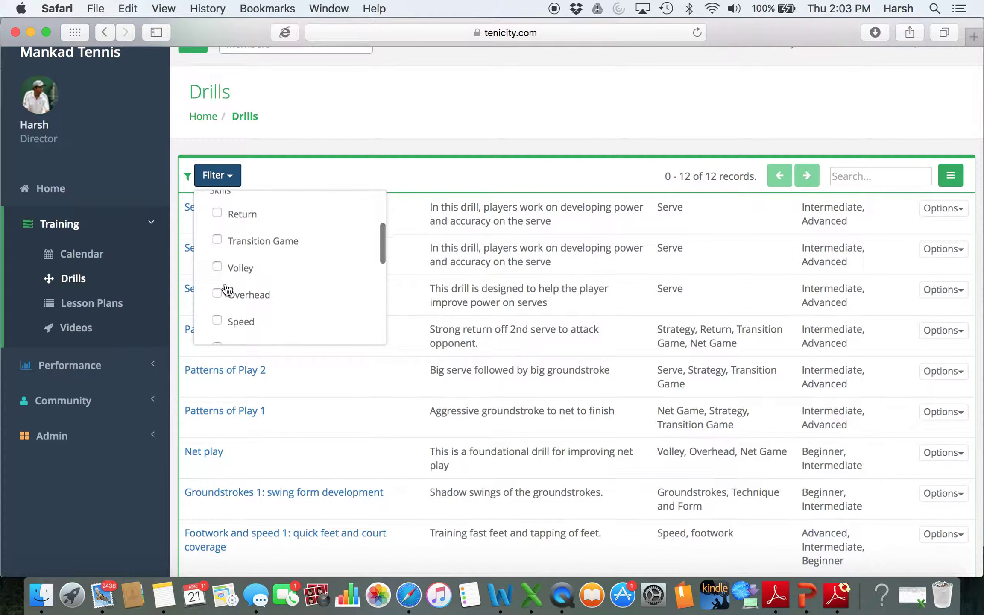
scroll(226, 289, down, 2)
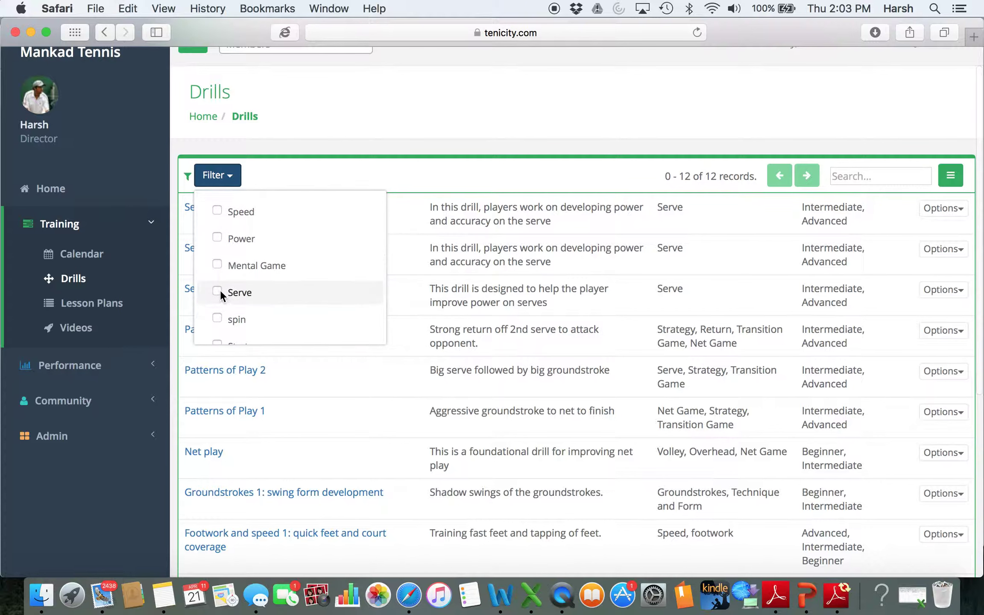
click(219, 290)
click(442, 133)
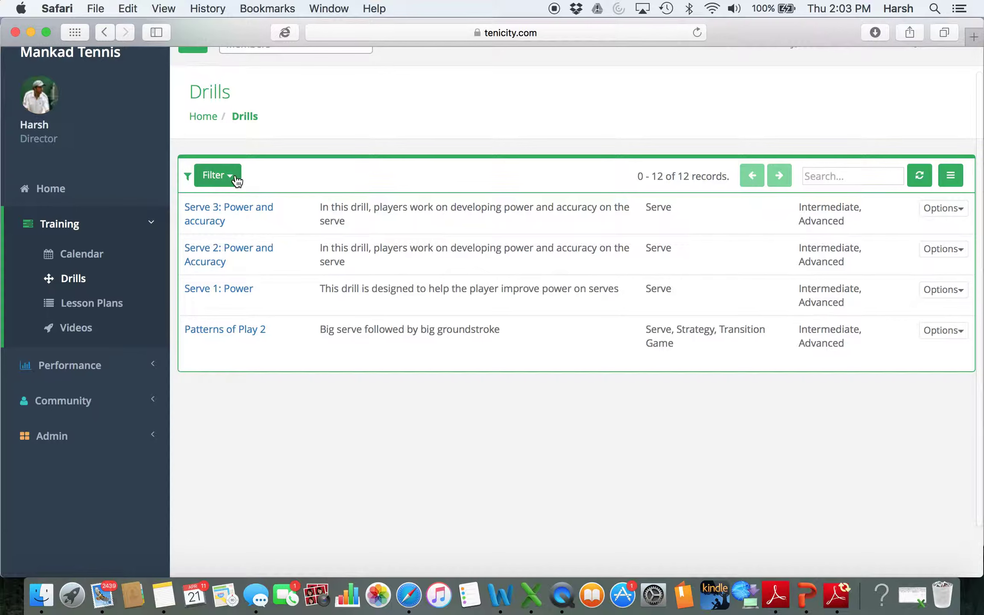
Step: Remove the Serve filter and show only Beginner-level drills instead
click(231, 178)
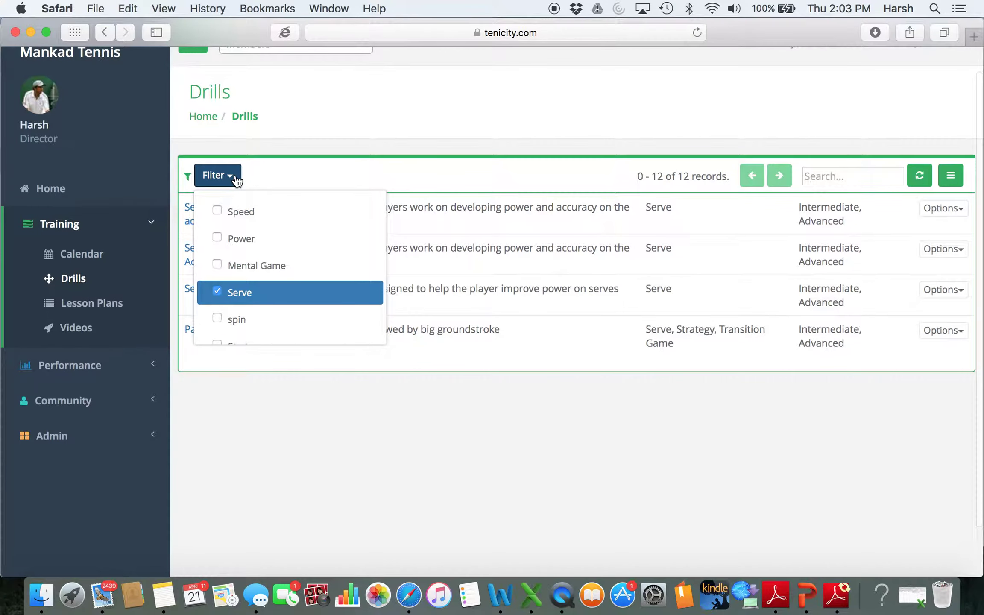
click(216, 291)
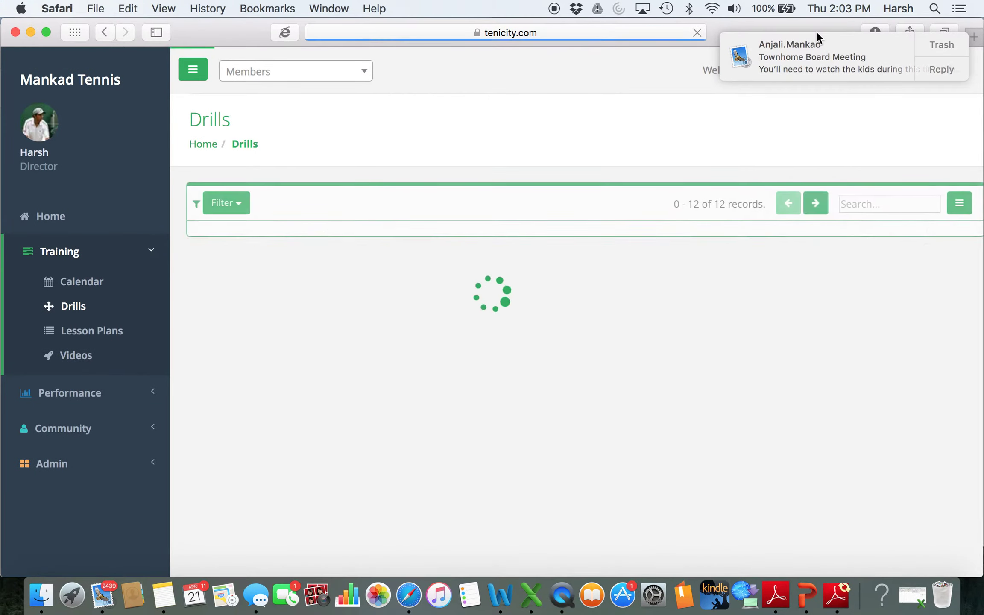
drag(817, 32, 895, 29)
click(219, 203)
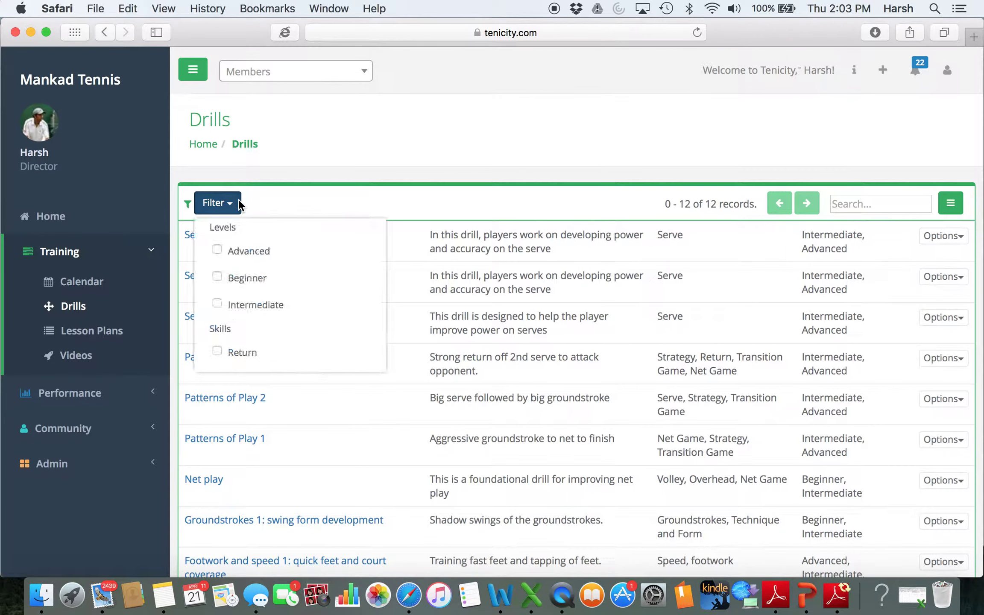
click(216, 278)
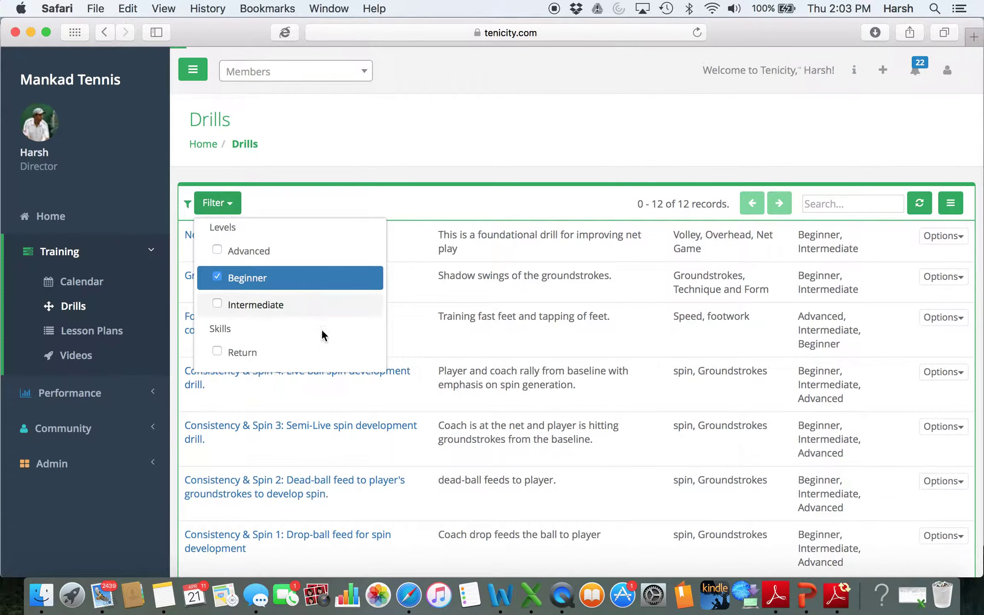
click(345, 172)
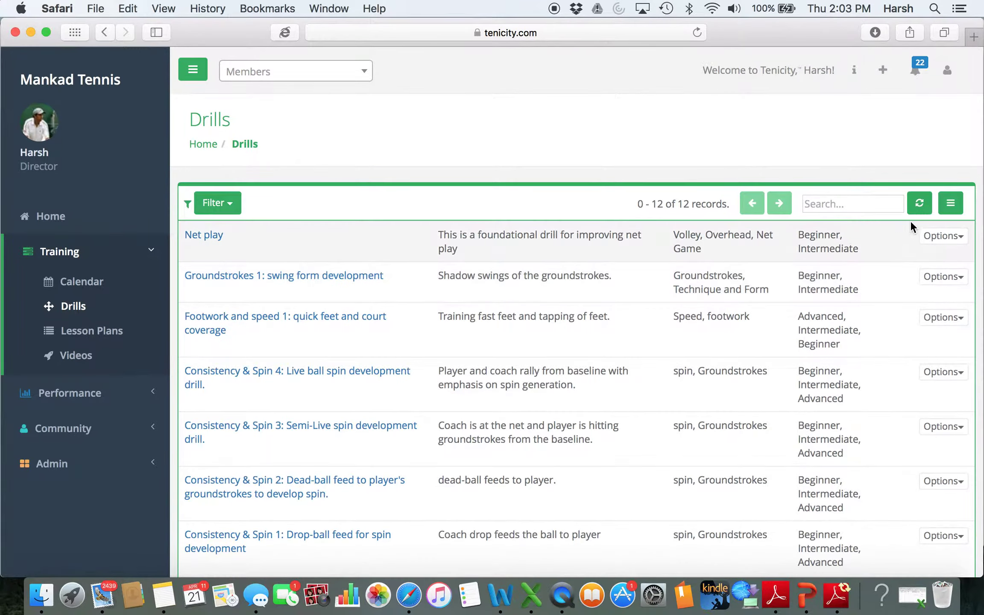
Step: Start a new drill from the Drills list actions menu
click(883, 72)
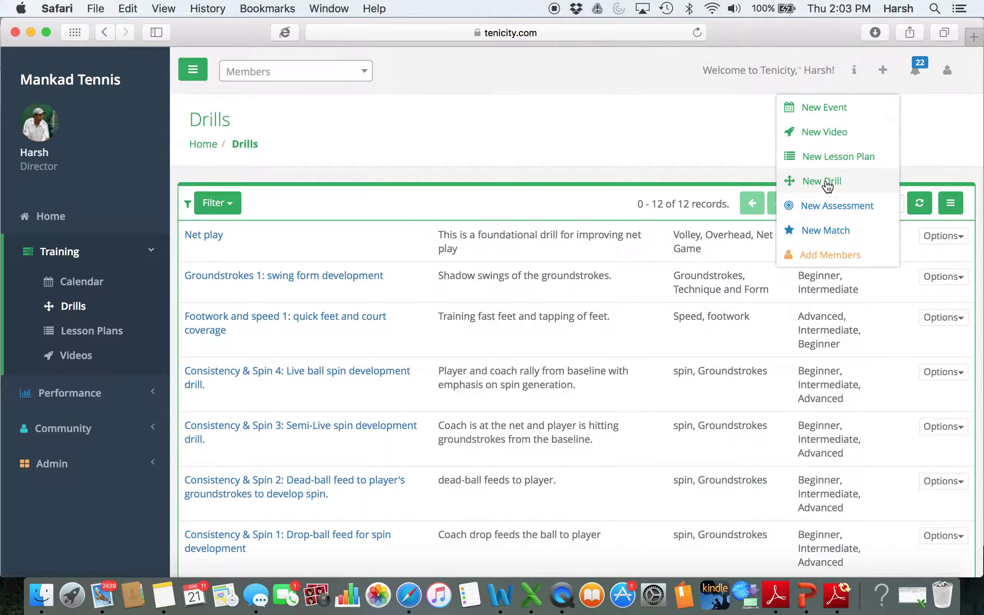
click(932, 142)
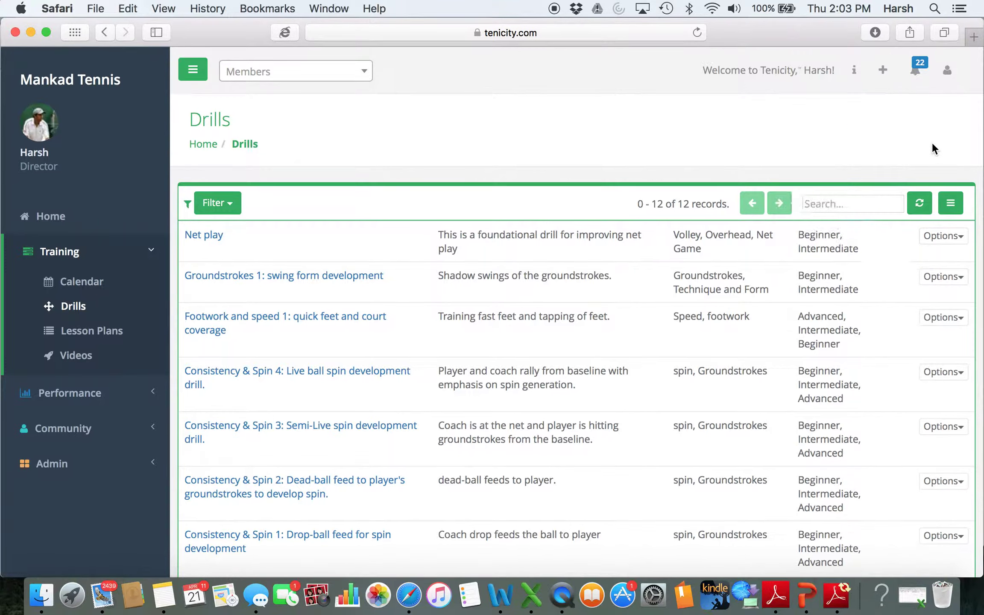
click(956, 208)
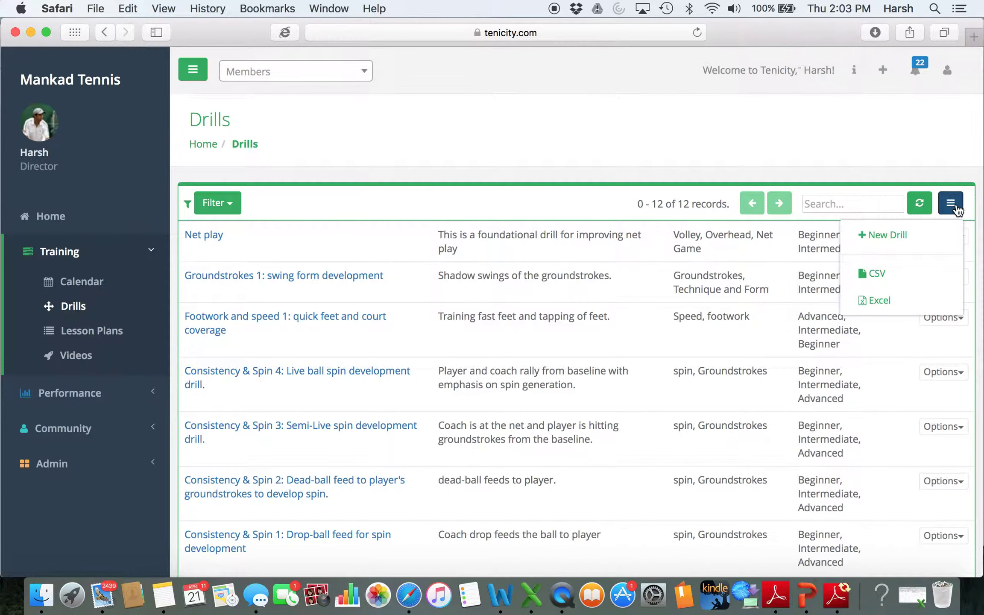
click(908, 236)
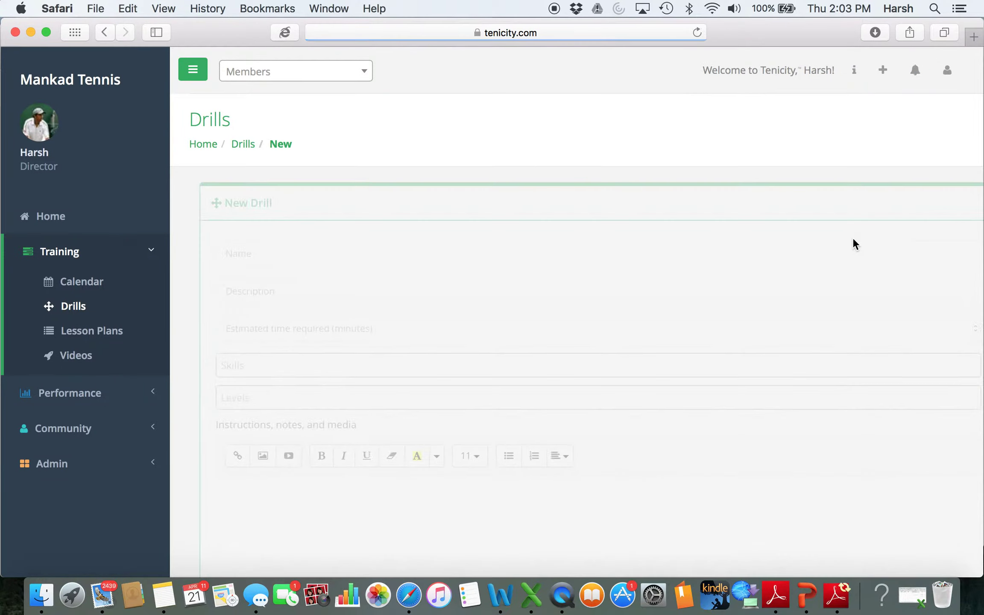
Step: Enter 'Test' as the drill name and 'test' as its description
click(368, 257)
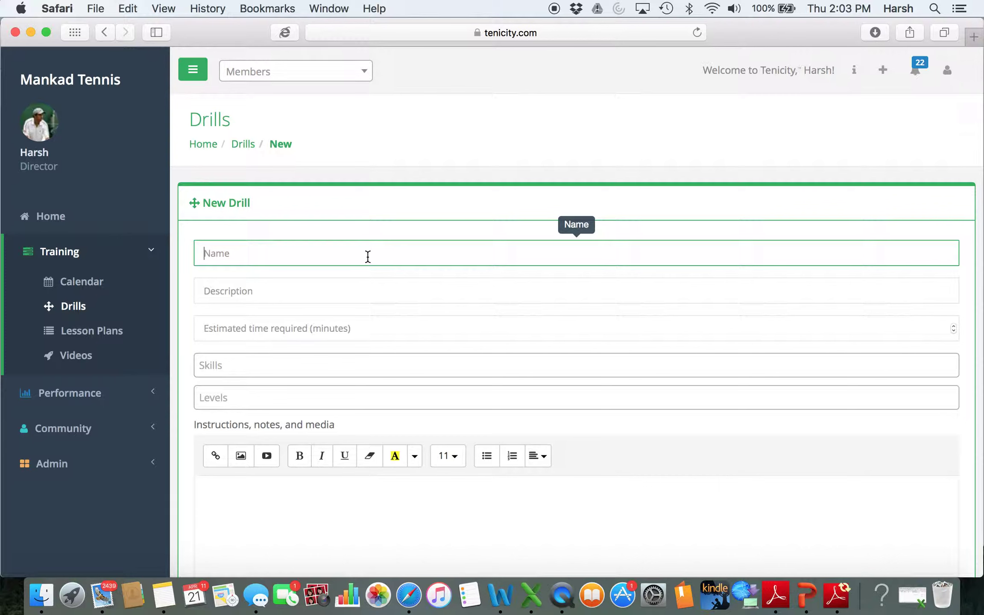
text(Test)
click(216, 287)
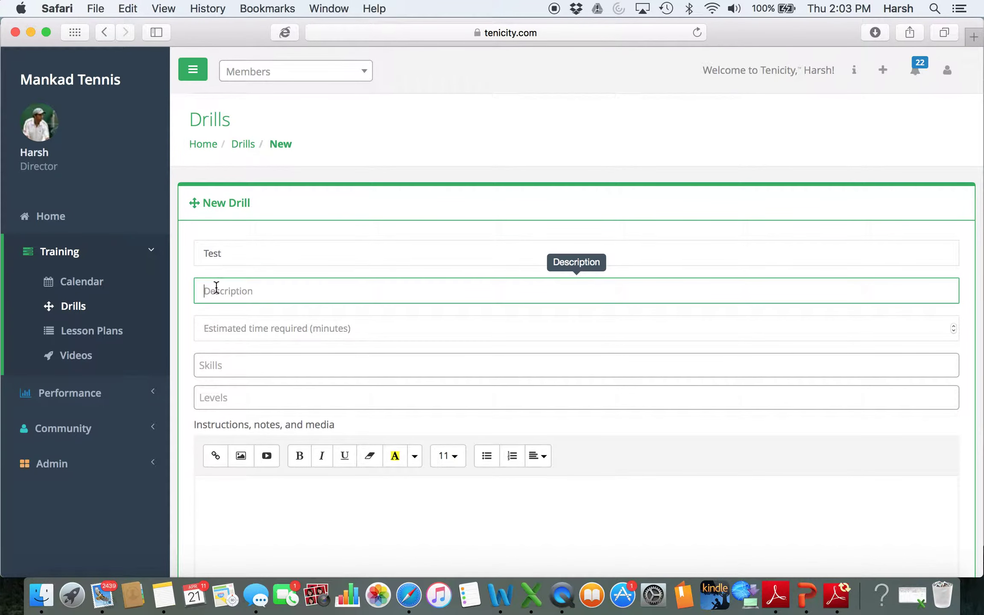
text(test)
click(222, 329)
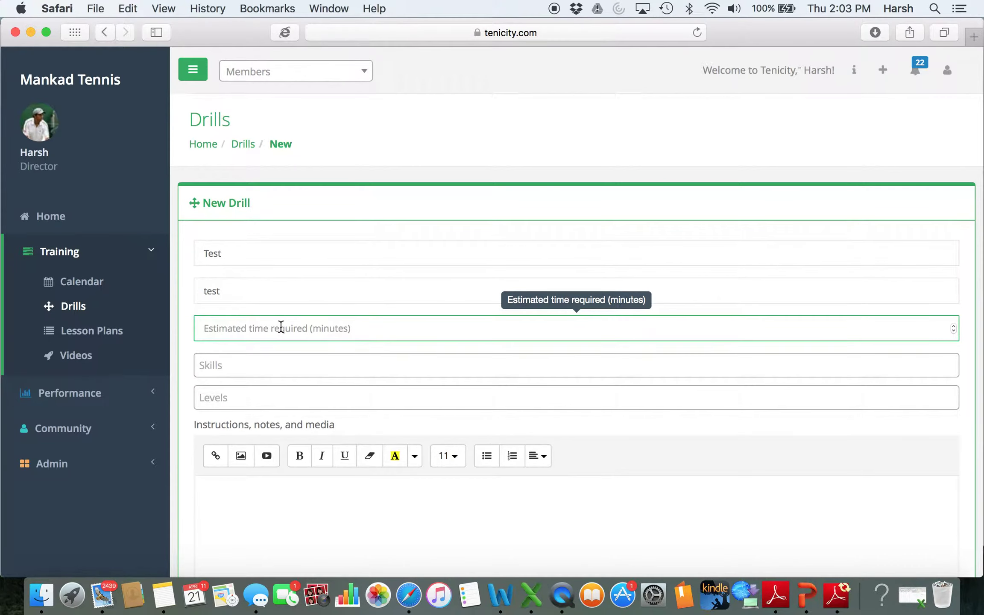
click(265, 367)
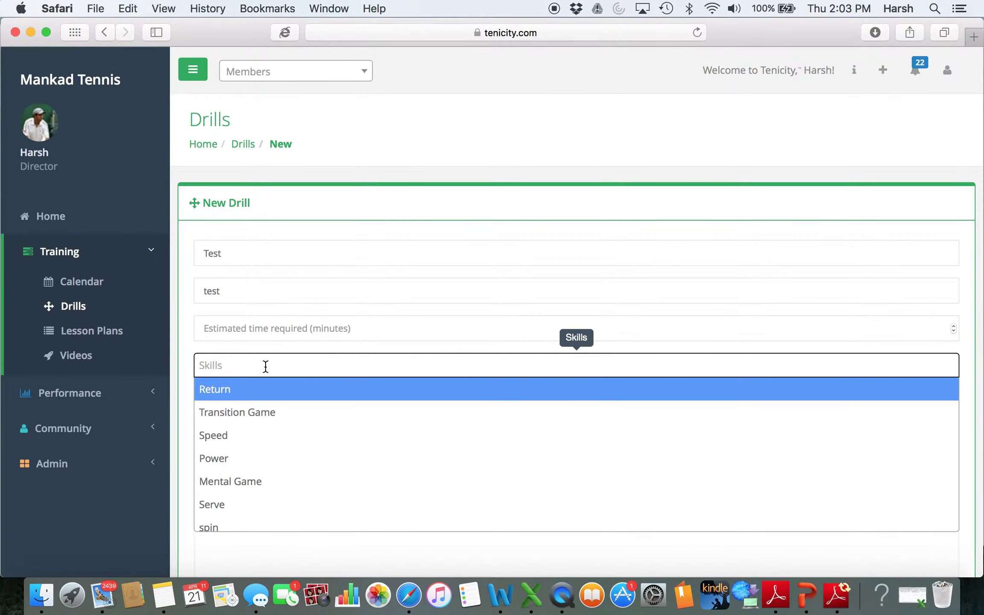
Step: Add Volley, Overhead and Net Game as the drill's skills
scroll(260, 436, down, 5)
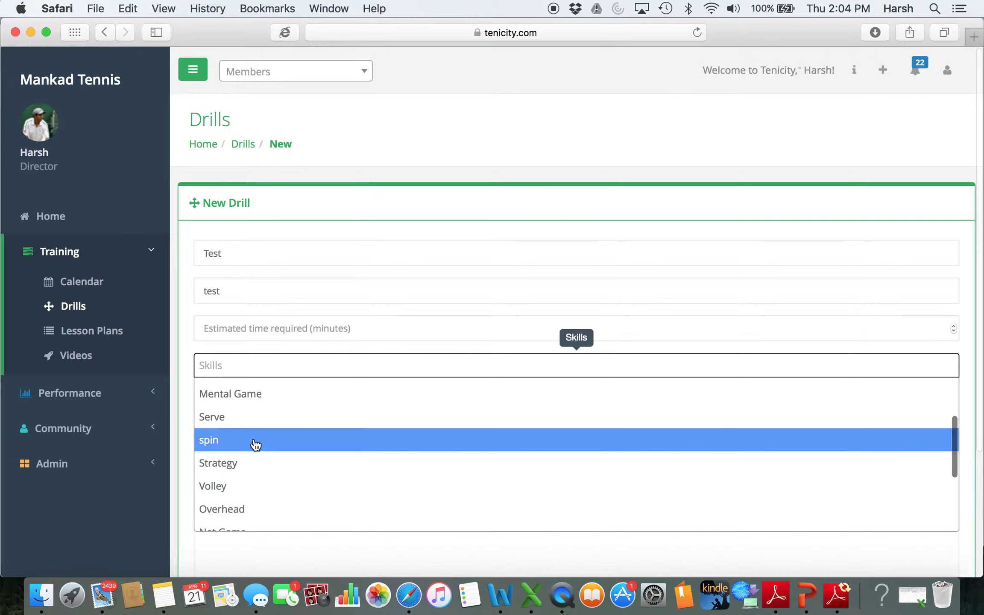
scroll(247, 473, down, 1)
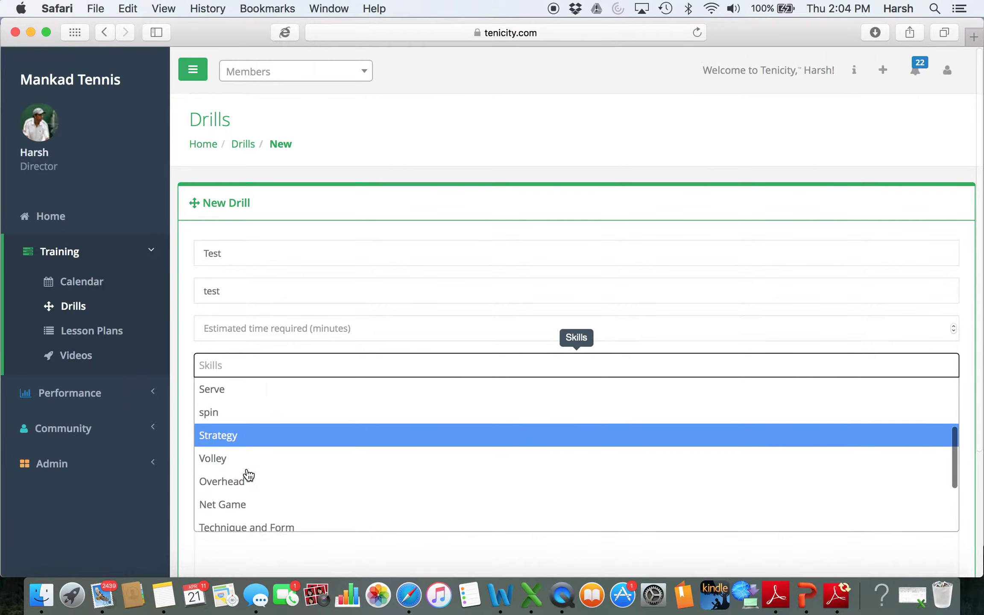
scroll(248, 472, down, 1)
click(246, 460)
click(306, 360)
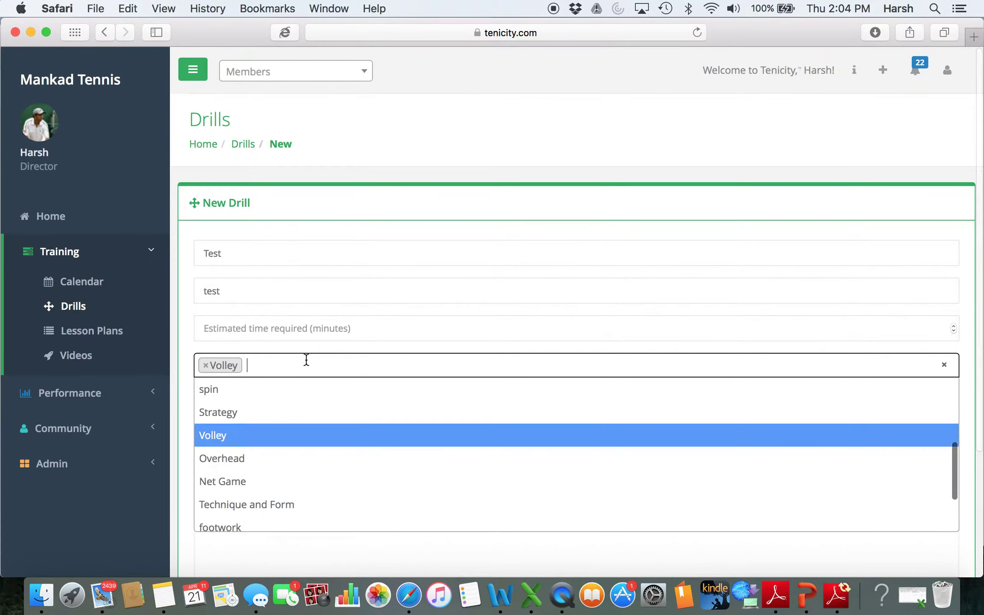
scroll(268, 465, down, 1)
click(275, 435)
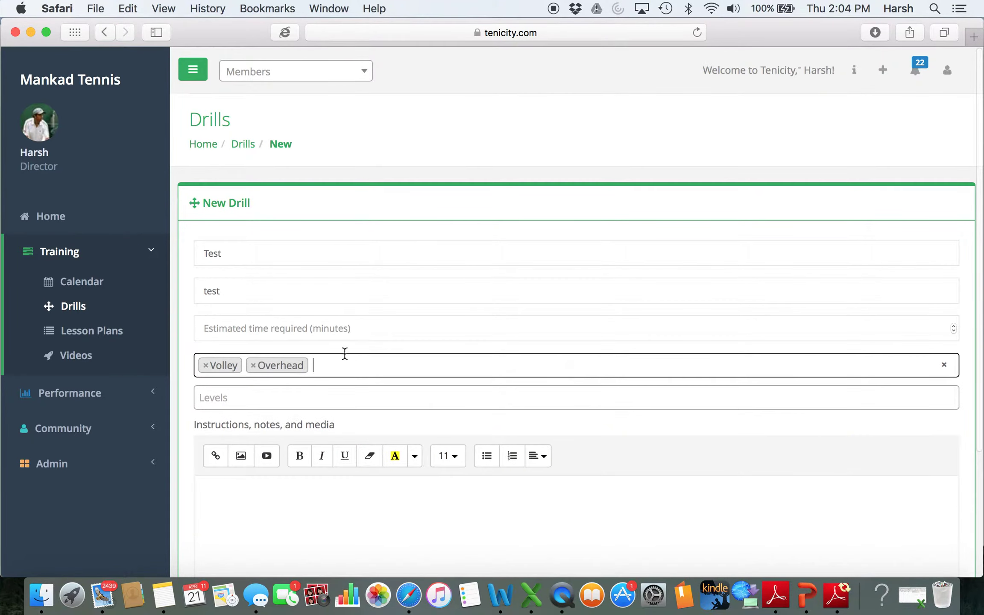
click(345, 353)
scroll(280, 470, down, 1)
click(282, 459)
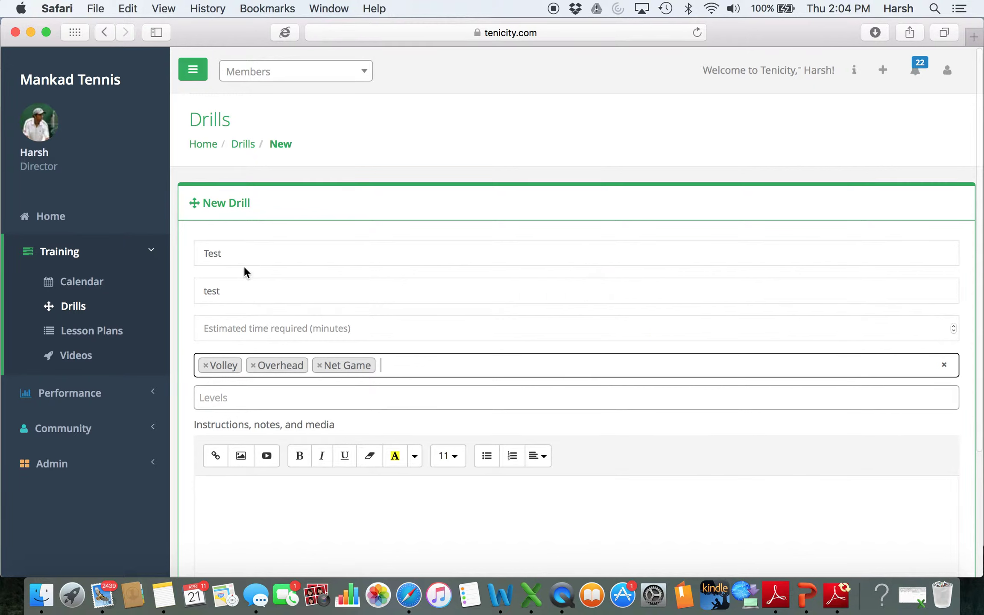
Step: Rename the drill to 'Net Game Test' and give it Beginner and Intermediate levels
click(201, 256)
text(Net )
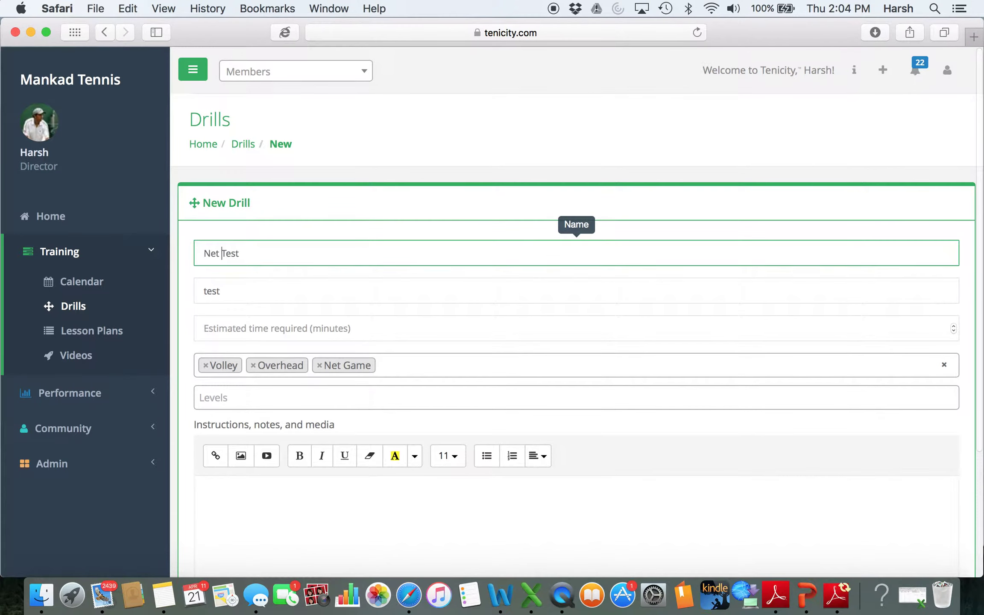
text(Game)
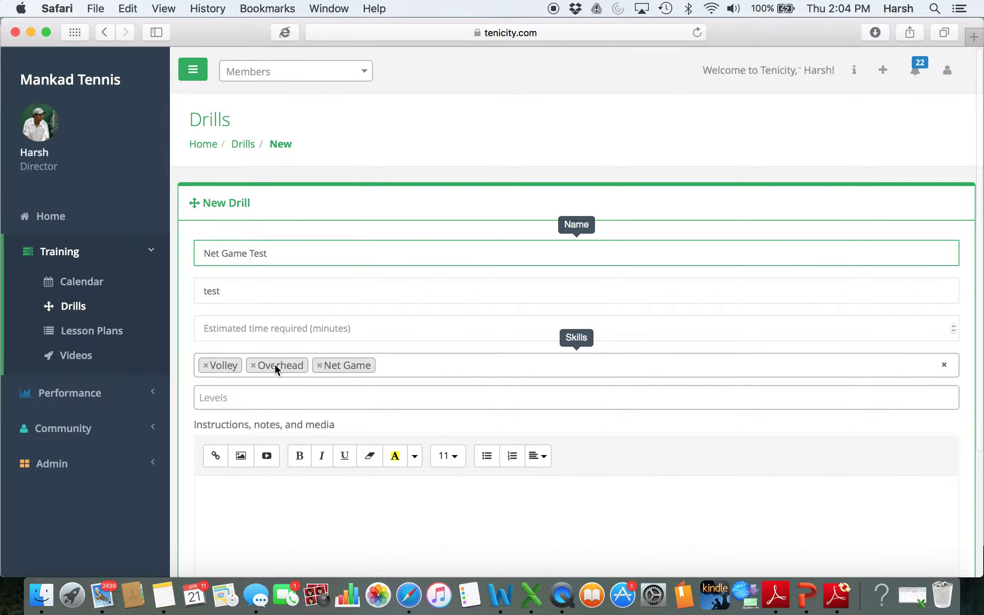
click(319, 395)
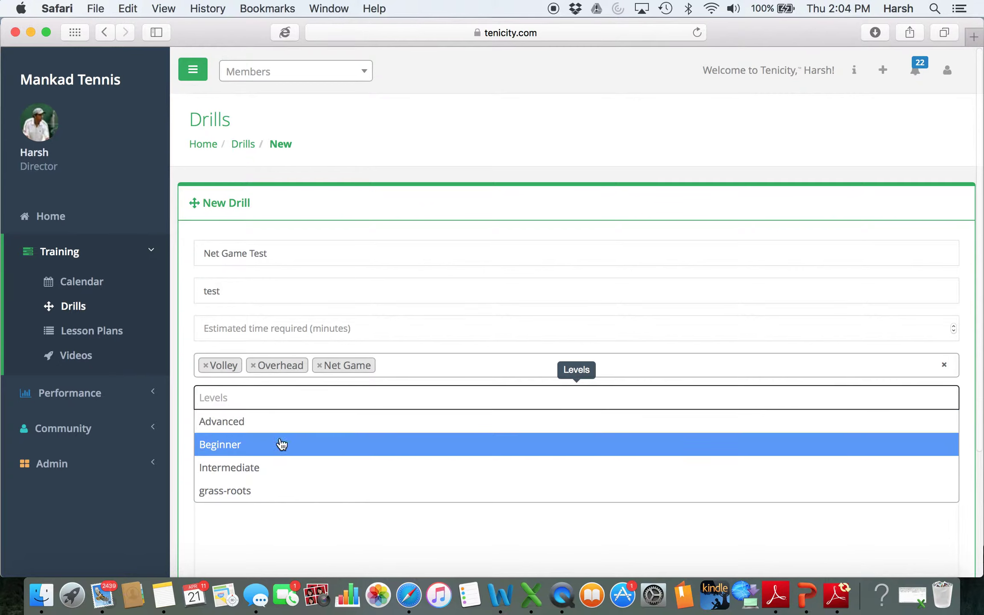
click(278, 447)
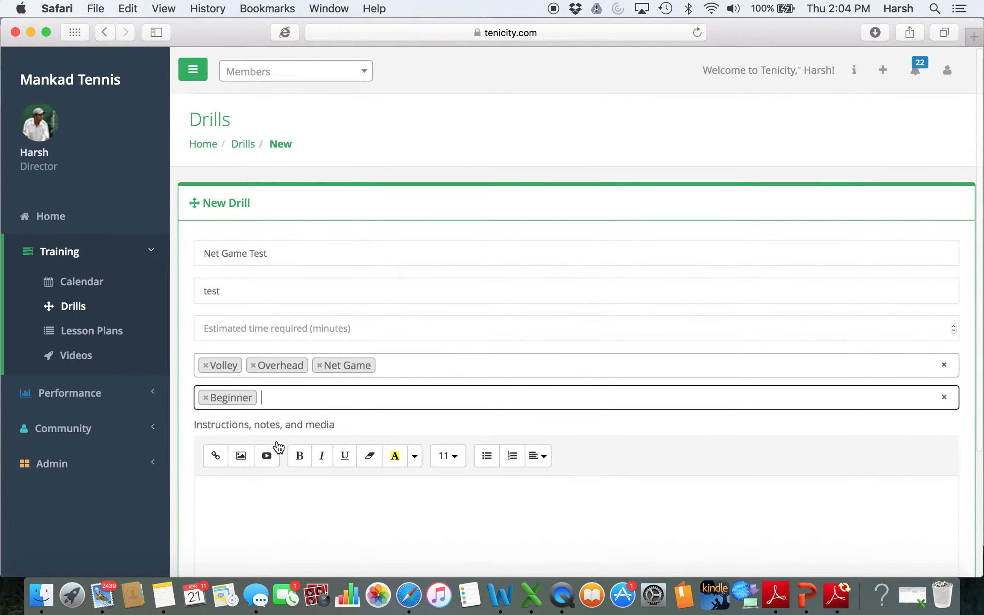
click(321, 392)
click(269, 468)
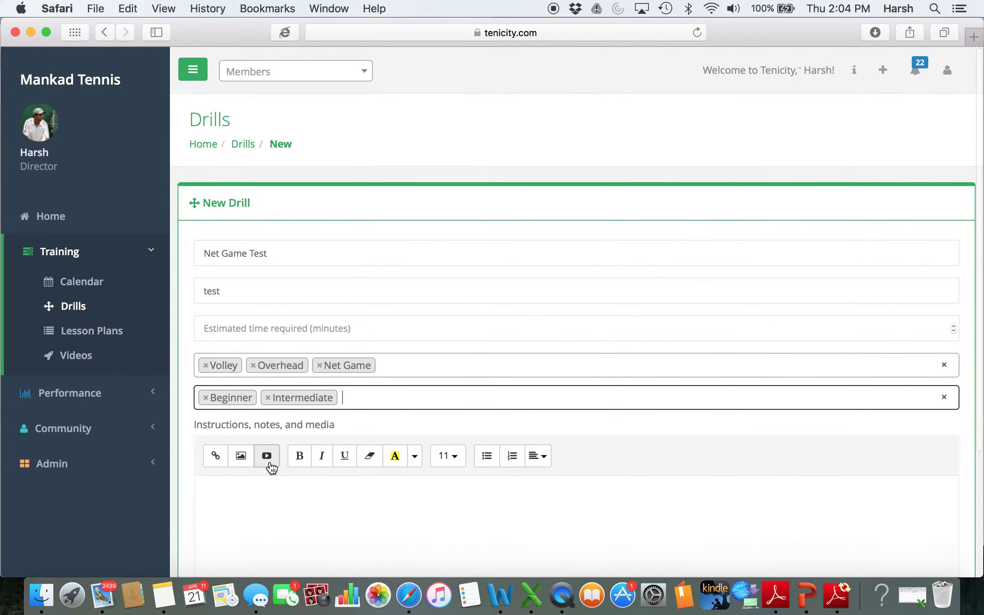
Step: Save the drill, sharing it with everyone
scroll(494, 429, down, 5)
click(924, 497)
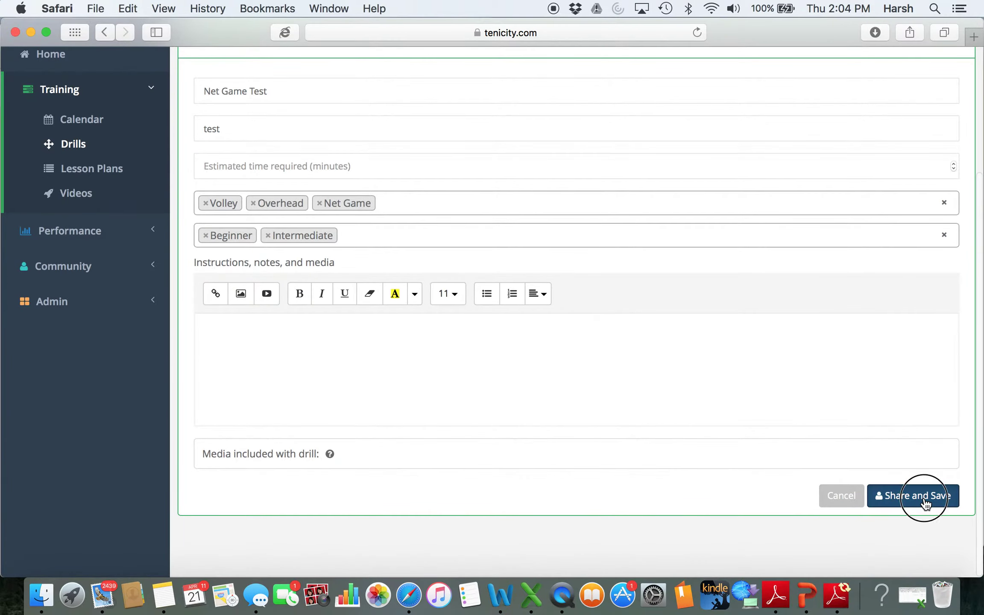
click(688, 314)
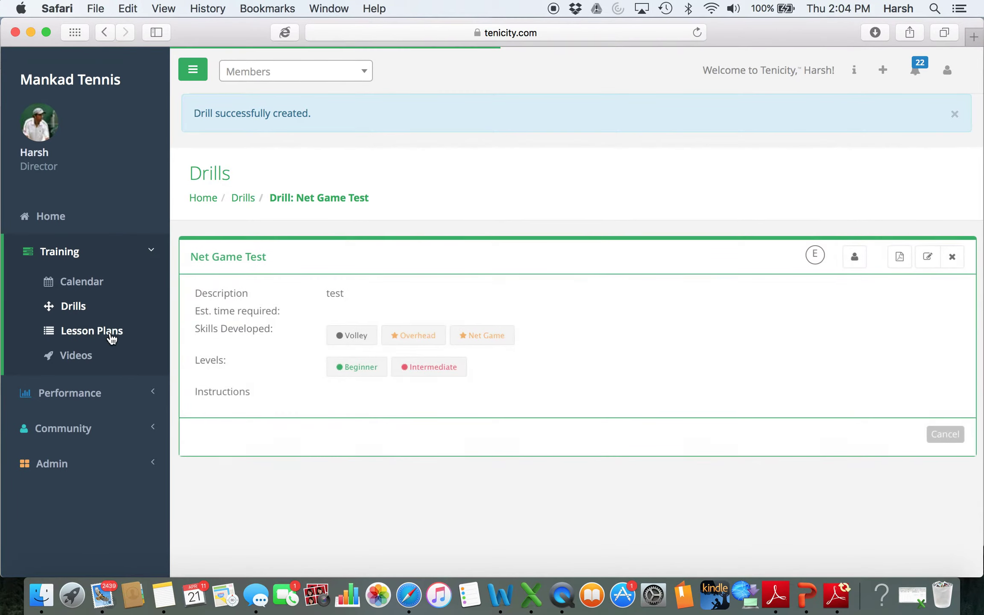
Step: Return to the Drills list and try the Beginner level filter, then clear it
click(74, 315)
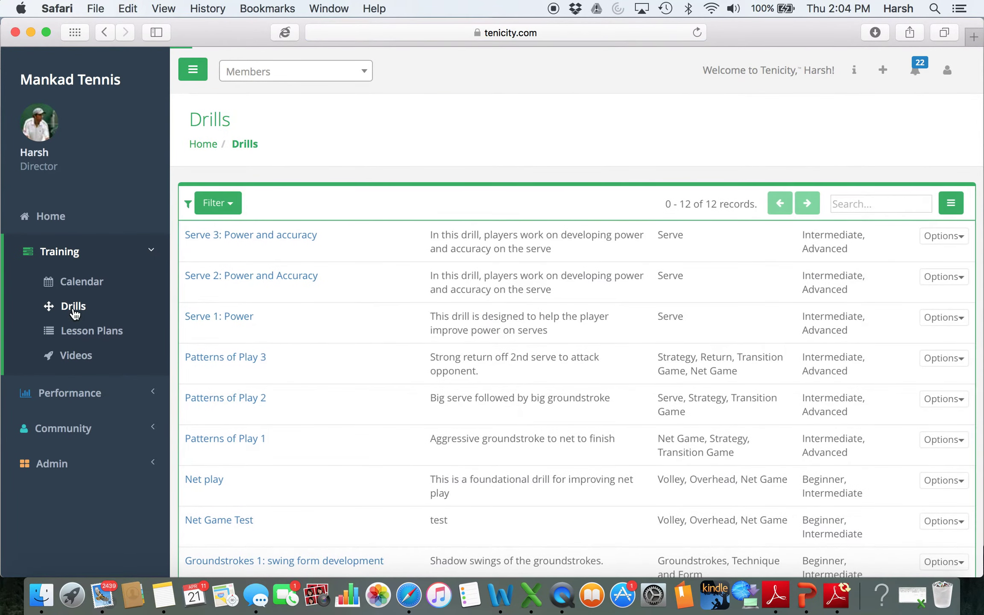
click(230, 209)
click(217, 276)
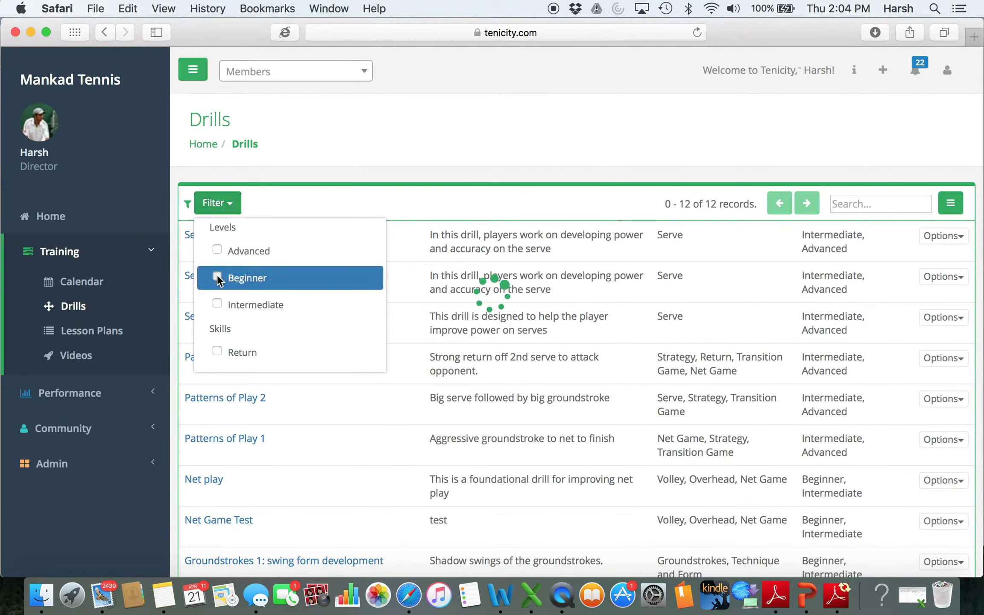
click(390, 170)
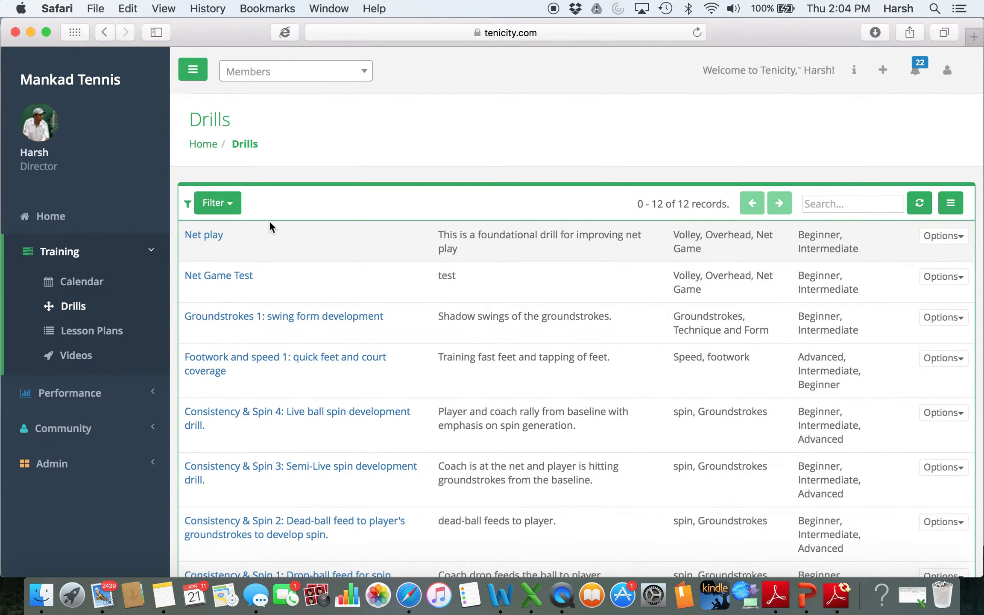
click(231, 208)
click(216, 277)
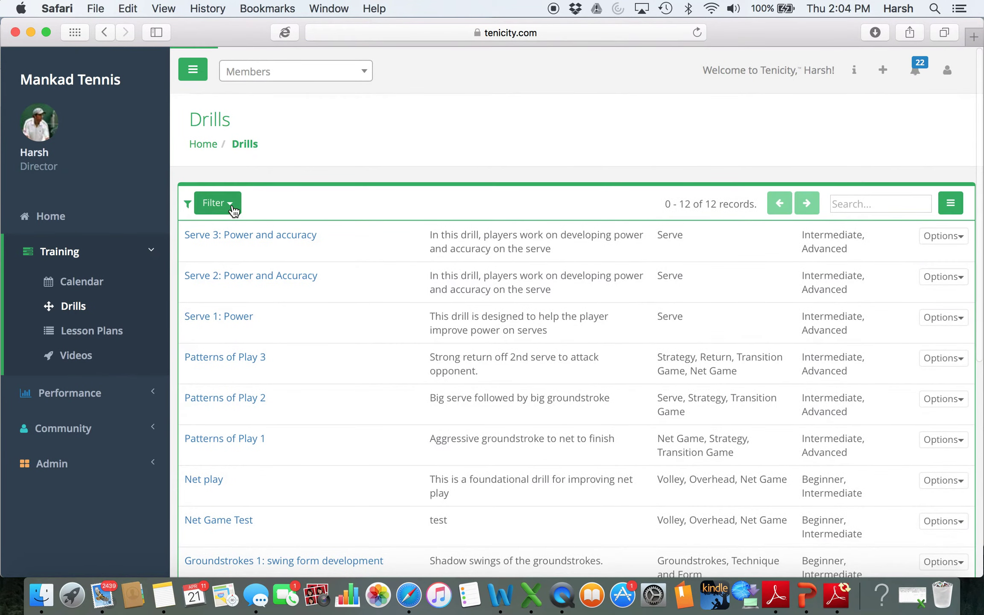
Step: Filter drills by Beginner level and Volley skill, leaving Net play and Net Game Test
click(231, 206)
click(219, 274)
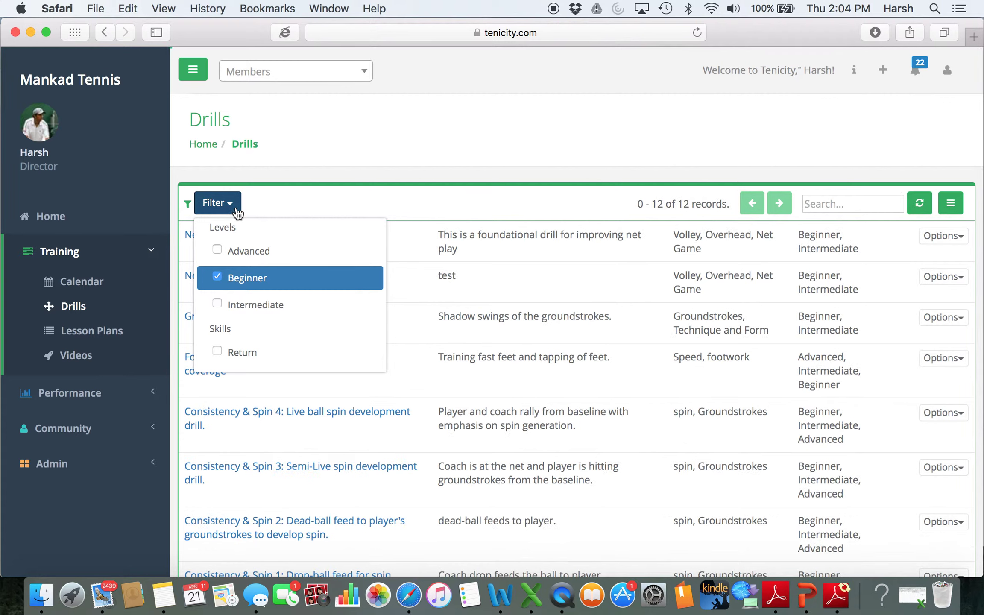
scroll(233, 291, down, 3)
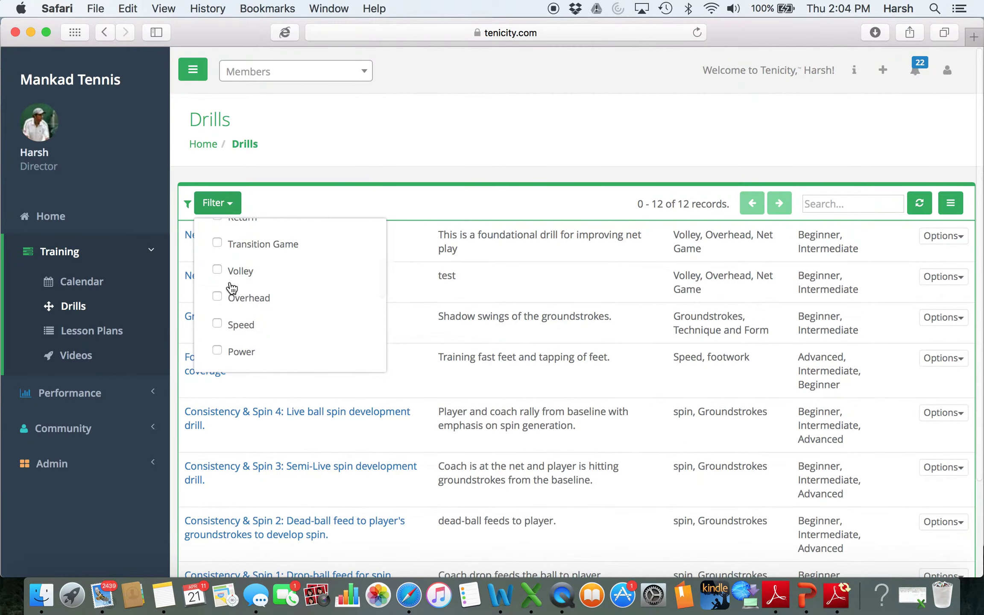
click(219, 270)
click(469, 301)
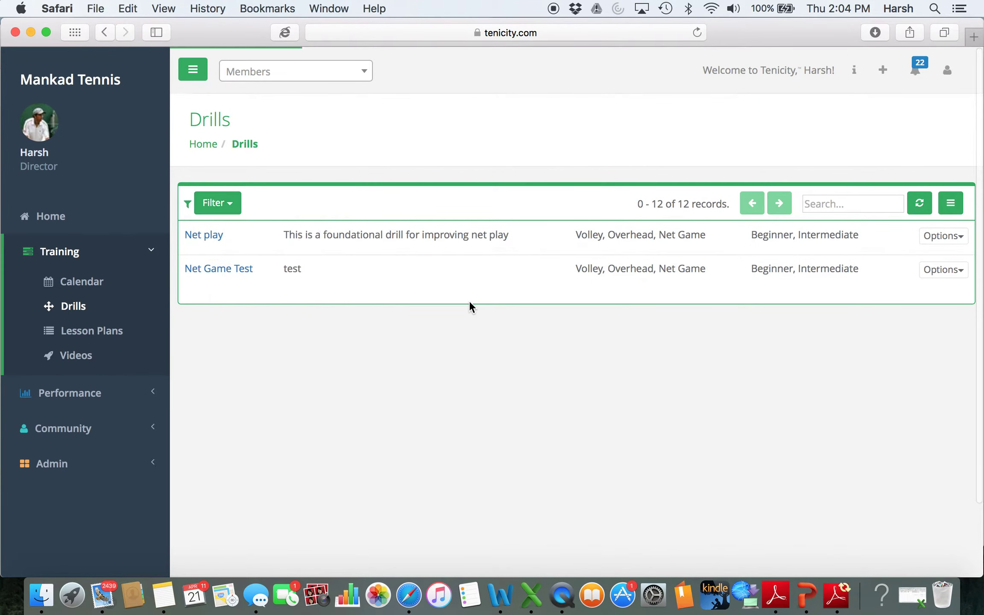